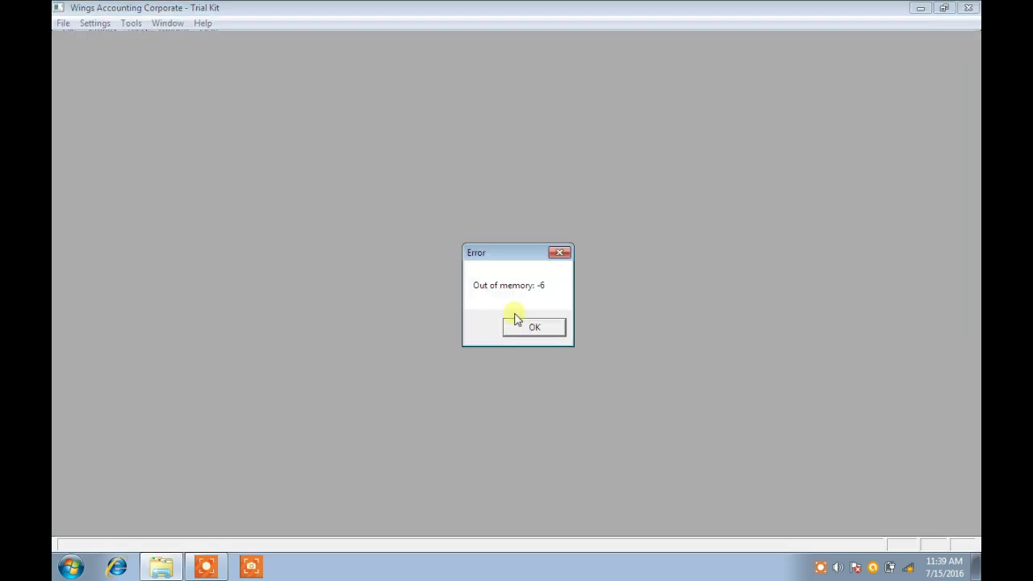
- Move the error message out of the way and start a new company without picking a business template
{"action": "left_click_drag", "start_coordinate": [511, 257], "coordinate": [516, 556]}
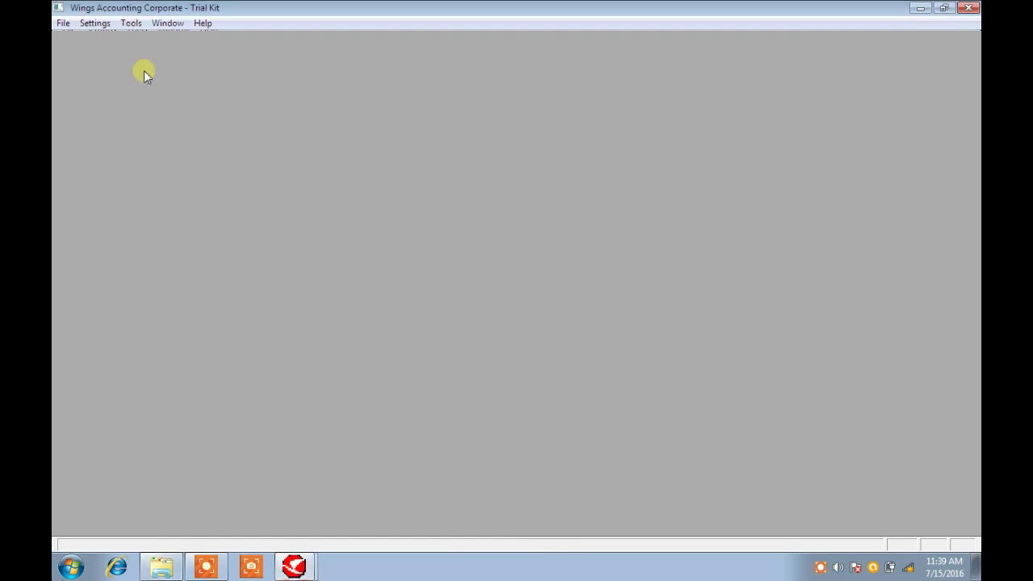
{"action": "left_click", "coordinate": [63, 26]}
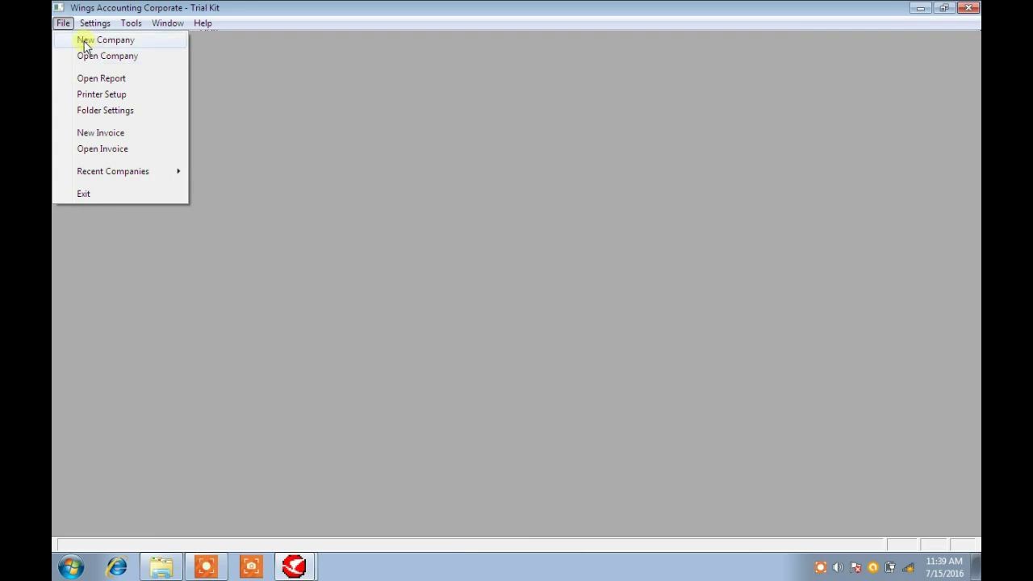
{"action": "left_click", "coordinate": [164, 41]}
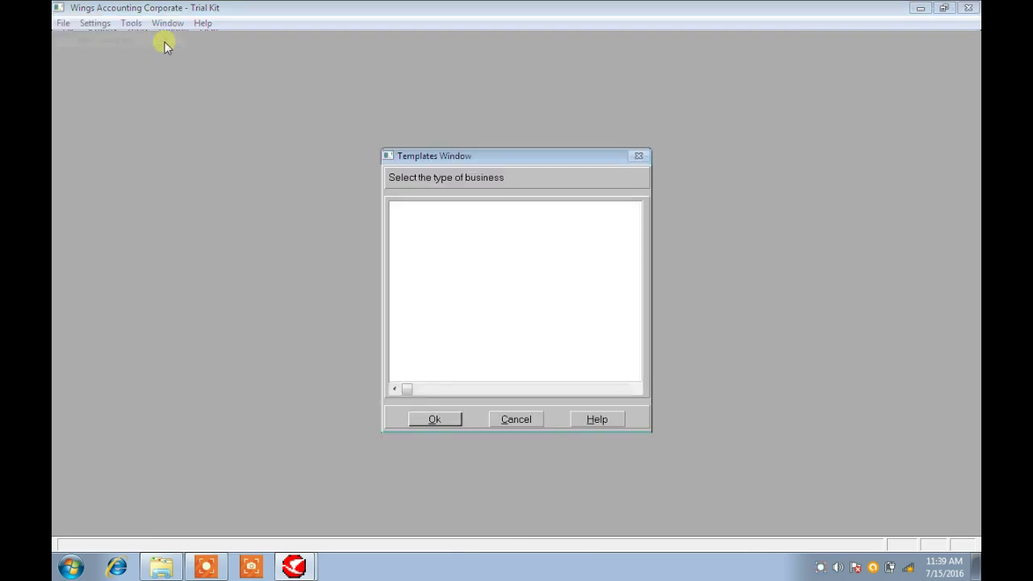
{"action": "left_click", "coordinate": [439, 419]}
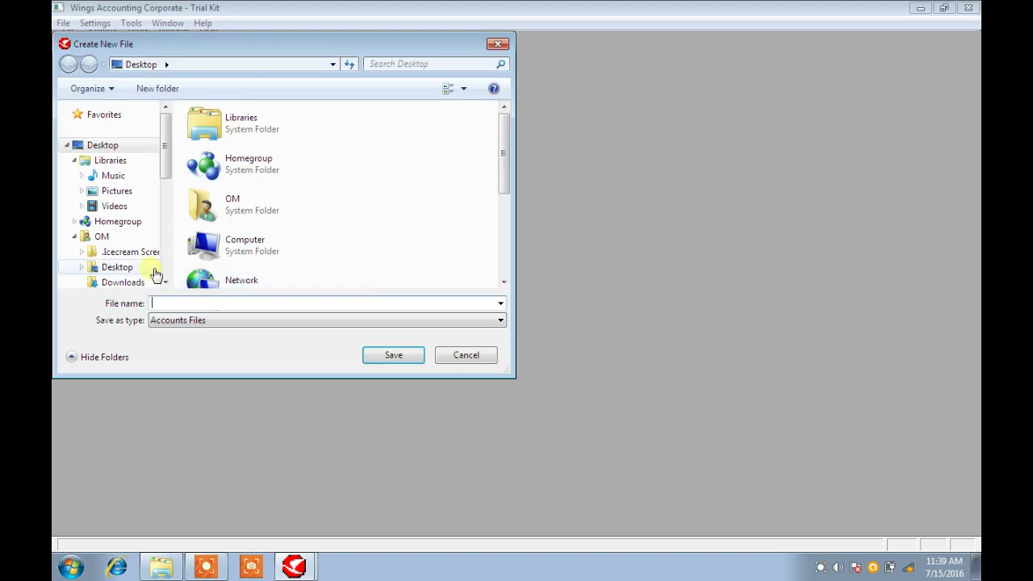
- Save the new company file as "my first company" on the E: drive
{"action": "double_click", "coordinate": [217, 253]}
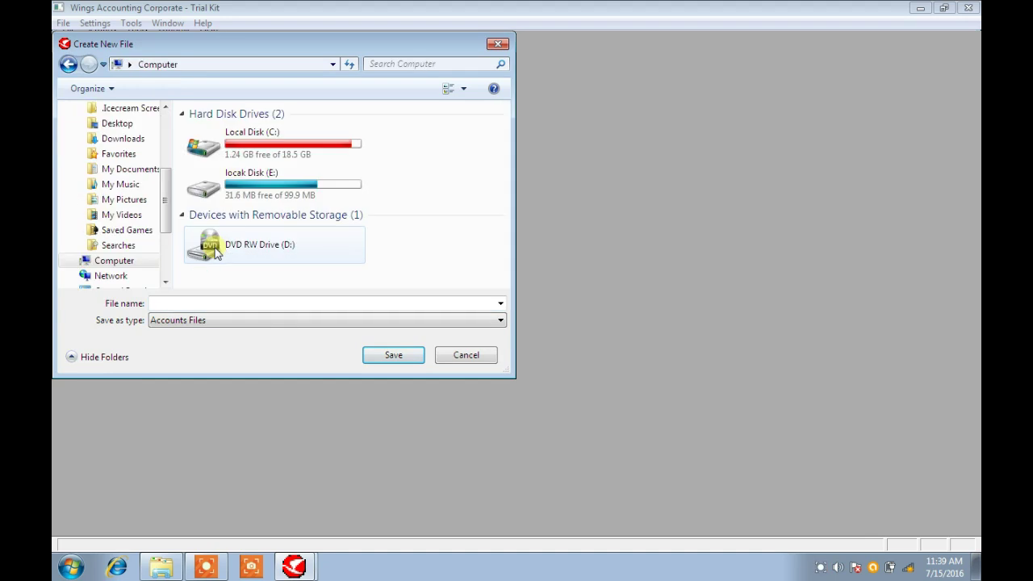
{"action": "left_click", "coordinate": [274, 187]}
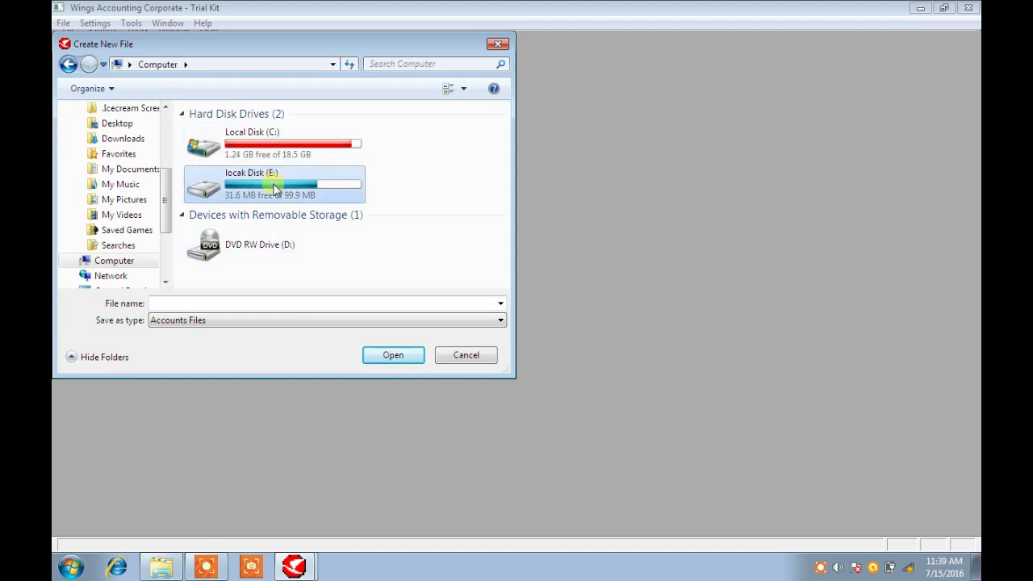
{"action": "double_click", "coordinate": [275, 187]}
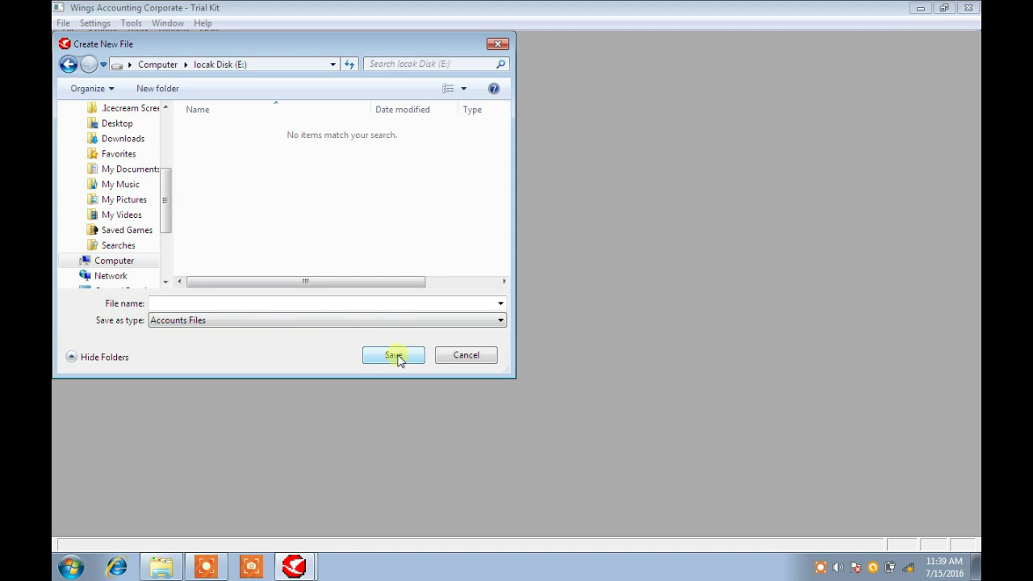
{"action": "left_click", "coordinate": [346, 309]}
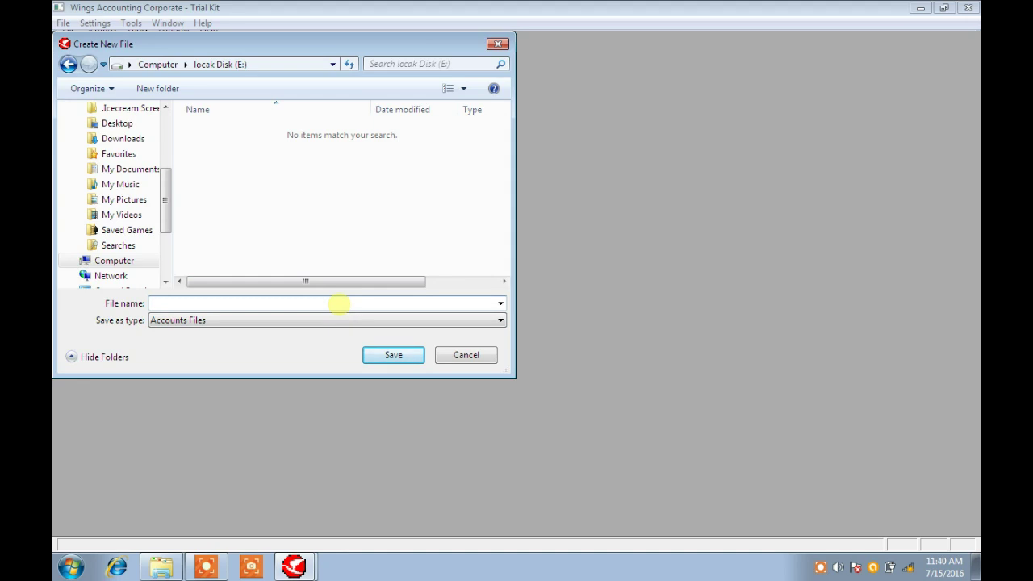
{"action": "type", "text": "my first company"}
{"action": "left_click", "coordinate": [401, 358]}
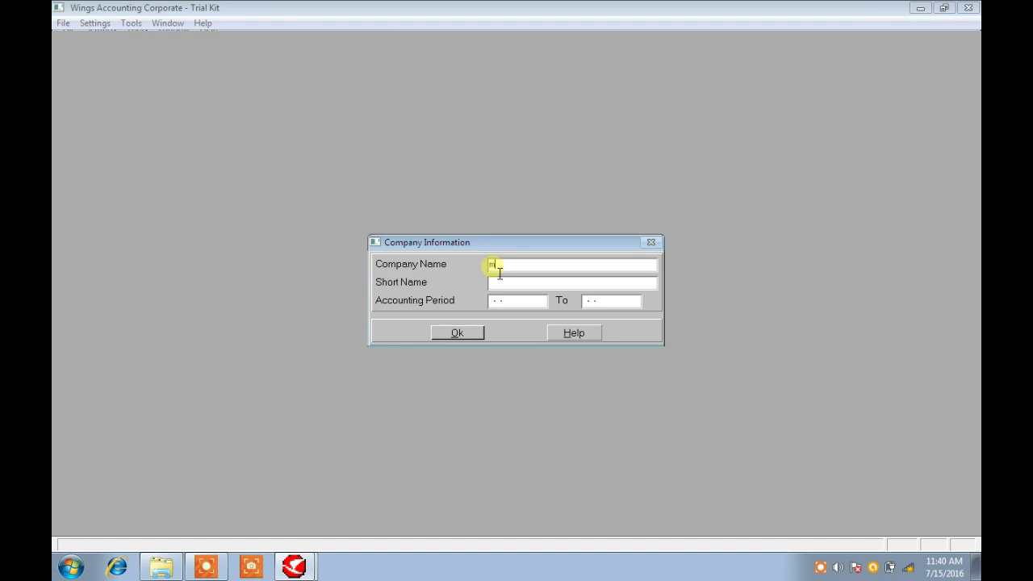
- Enter the company name "Reliance industries pvt ltd" and the short name "reliance"
{"action": "type", "text": "Reliance industries pvt "}
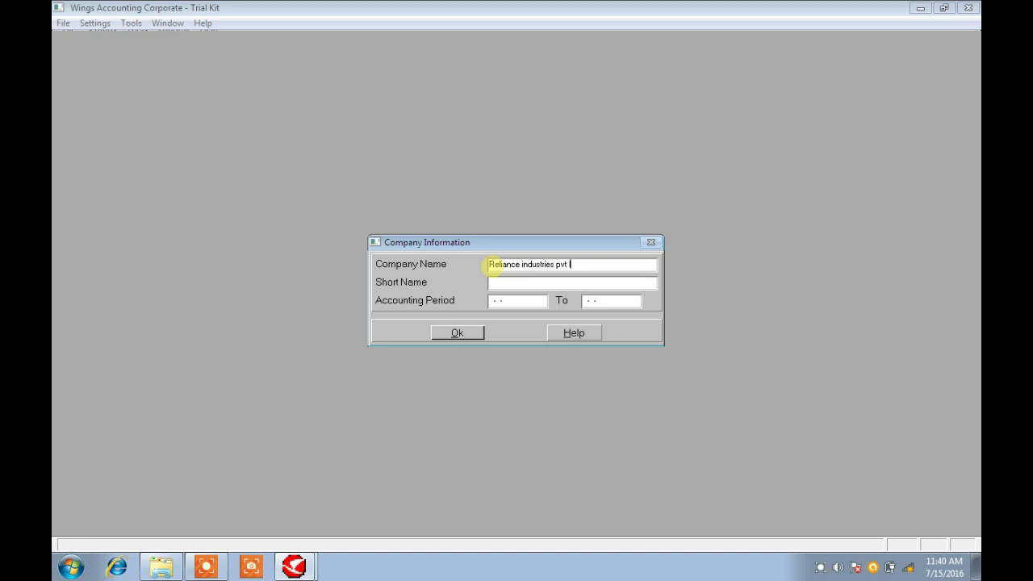
{"action": "type", "text": "ltd"}
{"action": "left_click", "coordinate": [510, 287]}
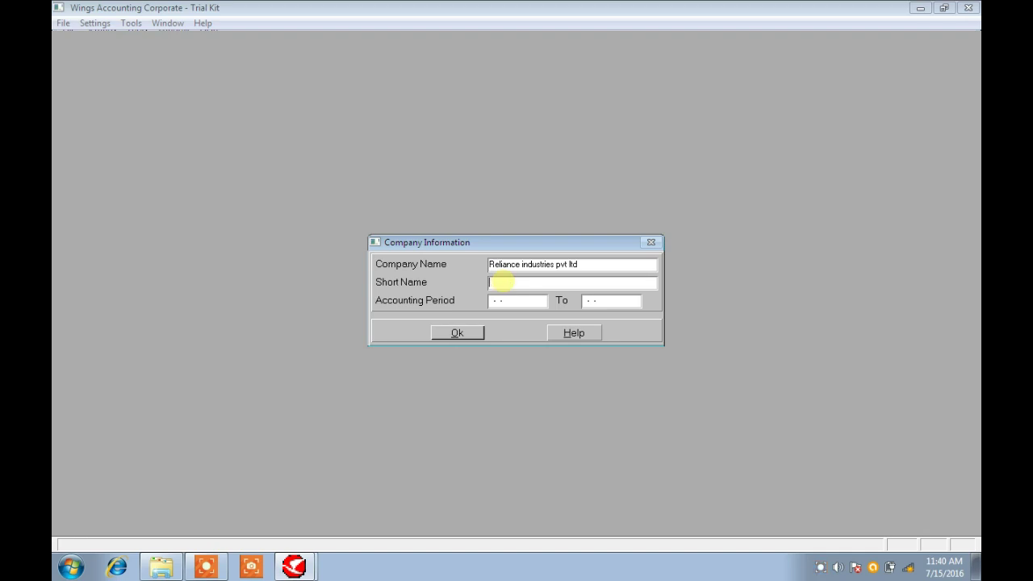
{"action": "type", "text": "re"}
{"action": "type", "text": "liance"}
- Set the accounting period from 01-04-2003 to 31-03-2004, create the company and accept the default module selection
{"action": "type", "text": "14"}
{"action": "key", "text": "BackSpace"}
{"action": "type", "text": "4 -2003"}
{"action": "key", "text": "Tab"}
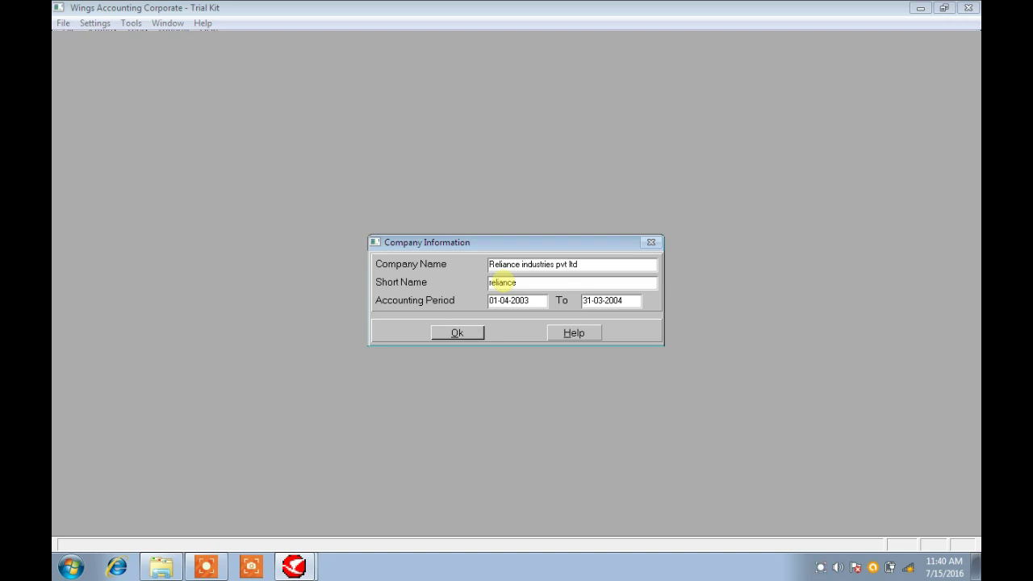
{"action": "left_click", "coordinate": [459, 333]}
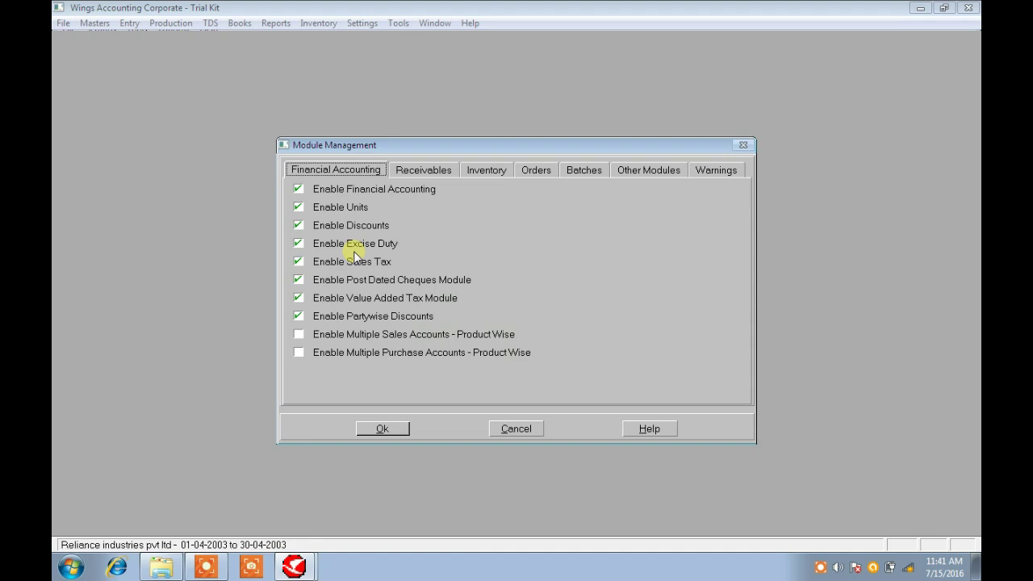
{"action": "left_click", "coordinate": [387, 428]}
{"action": "left_click", "coordinate": [401, 339]}
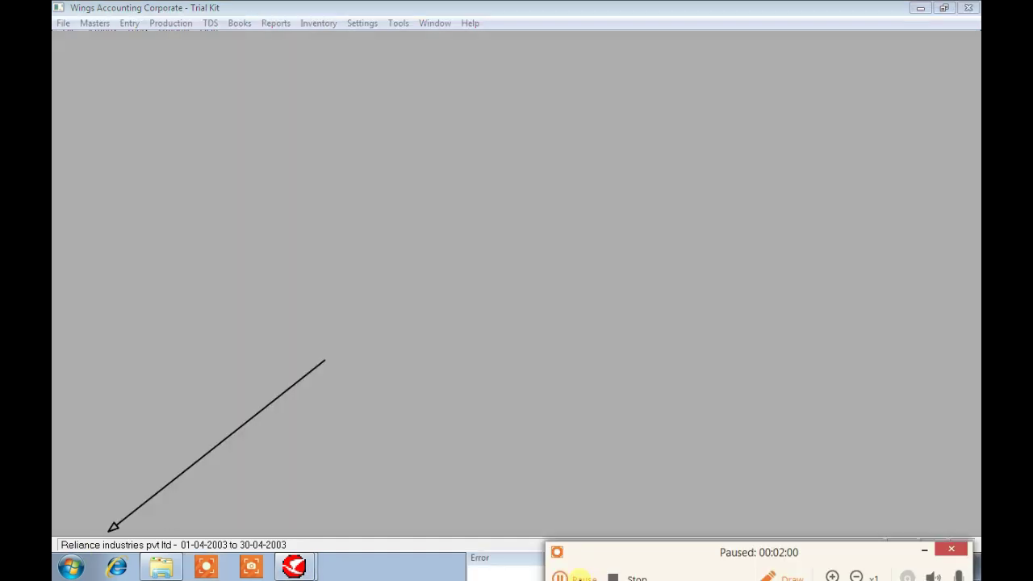
{"action": "left_click", "coordinate": [579, 576]}
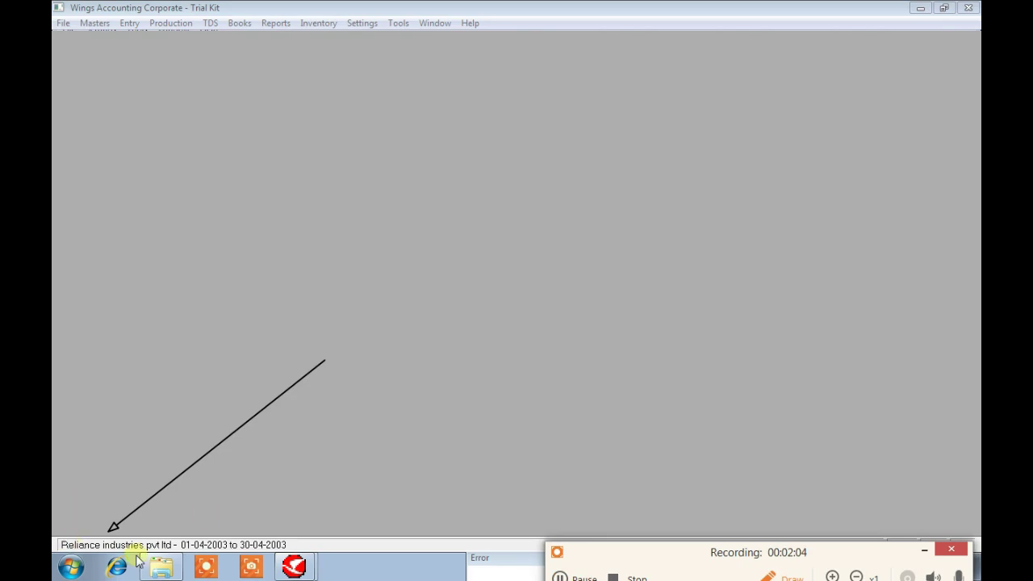
{"action": "left_click", "coordinate": [612, 578]}
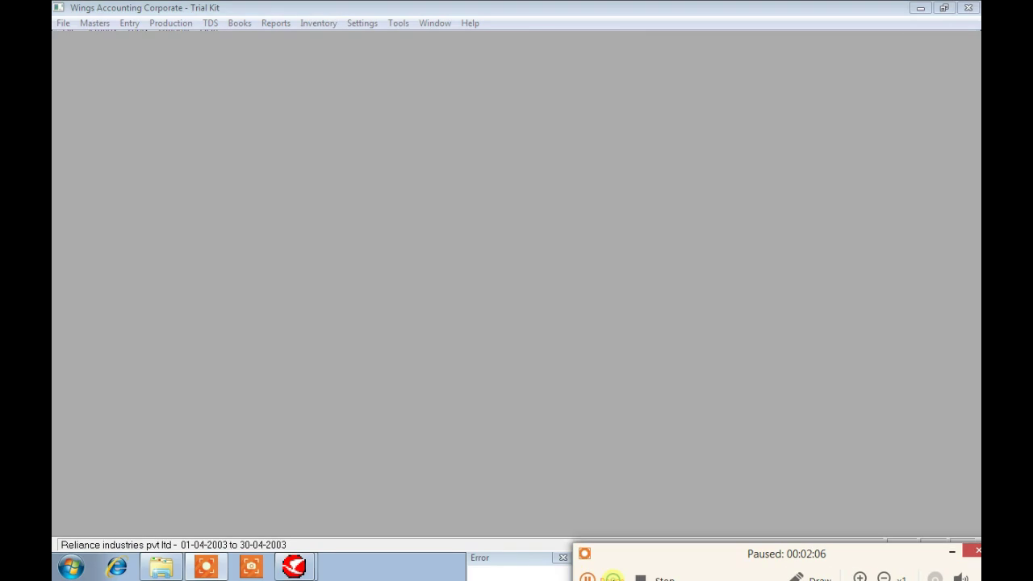
{"action": "left_click", "coordinate": [613, 578]}
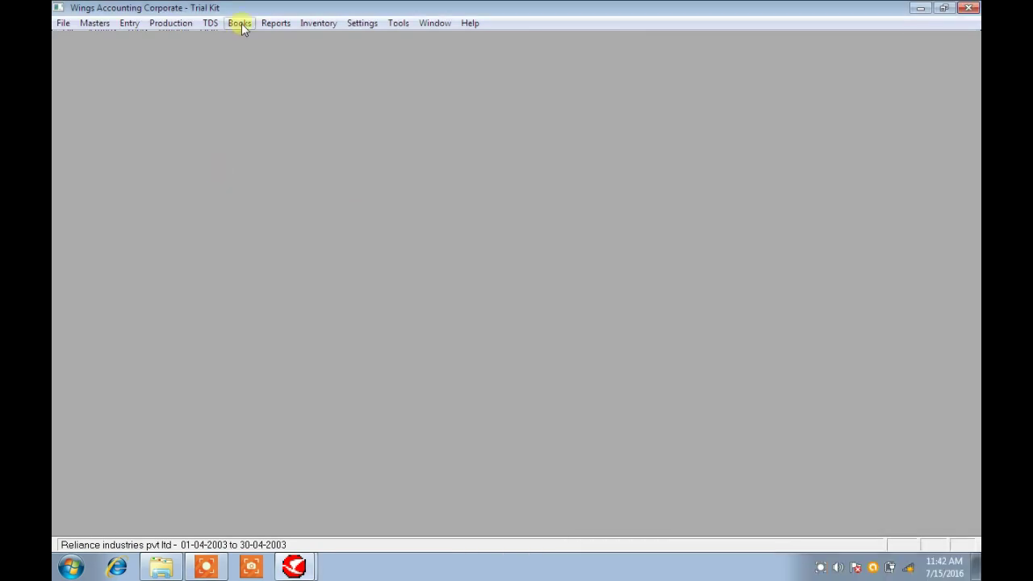
- Start creating a new master with Account as the master type
{"action": "left_click", "coordinate": [85, 25]}
{"action": "mouse_move", "coordinate": [115, 91]}
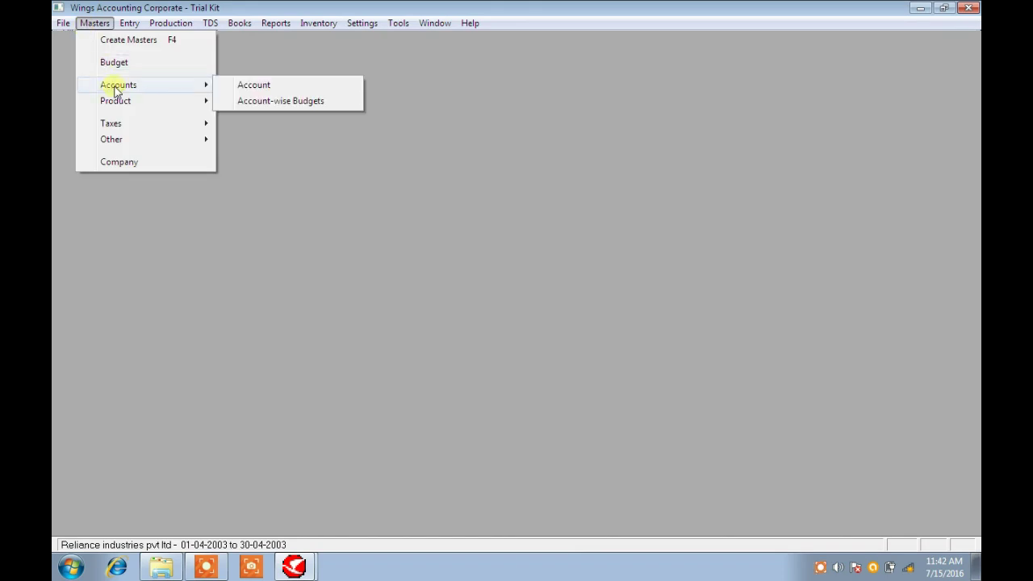
{"action": "left_click", "coordinate": [112, 41]}
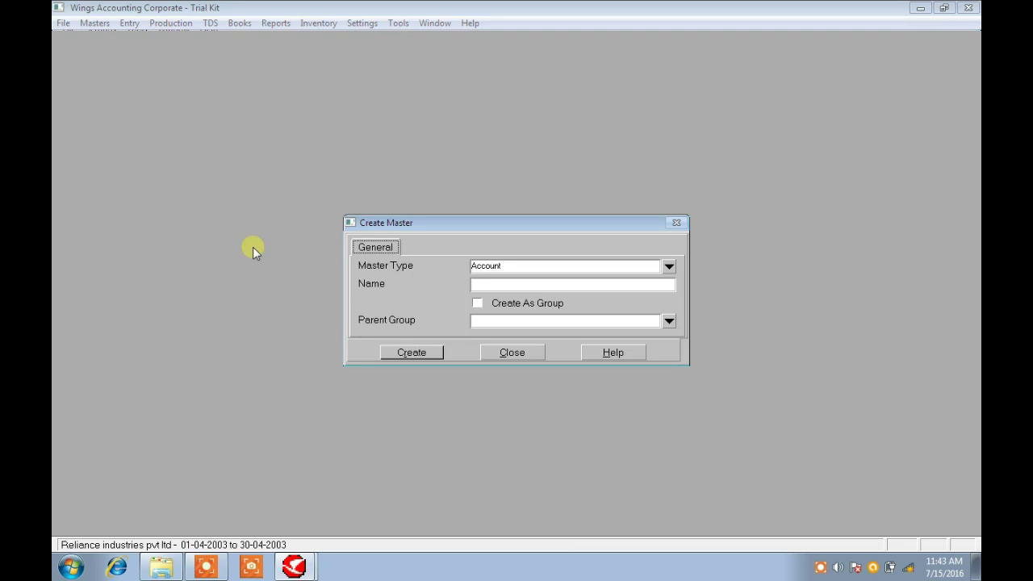
{"action": "left_click", "coordinate": [669, 267]}
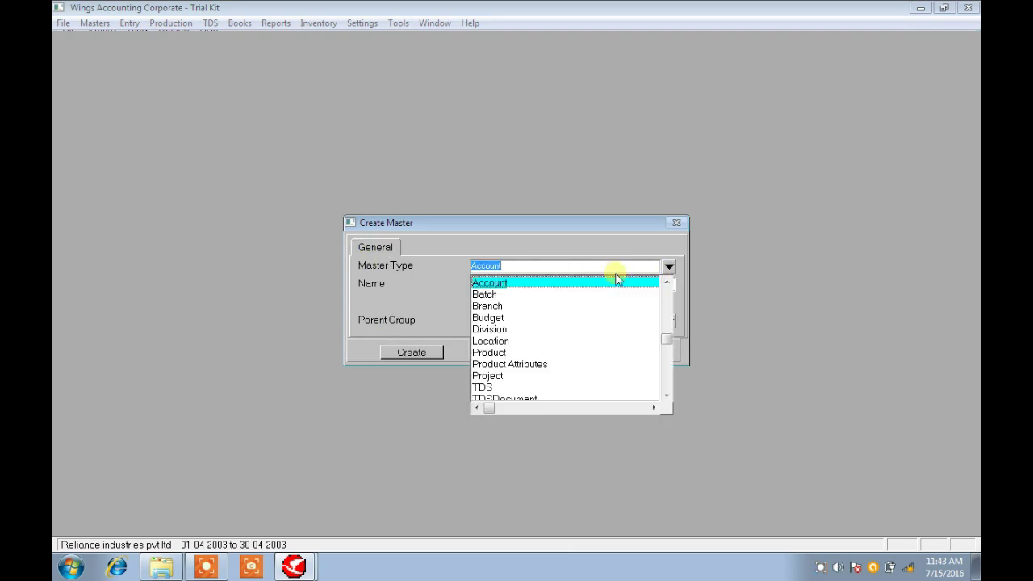
{"action": "left_click", "coordinate": [487, 284]}
{"action": "left_click", "coordinate": [491, 289]}
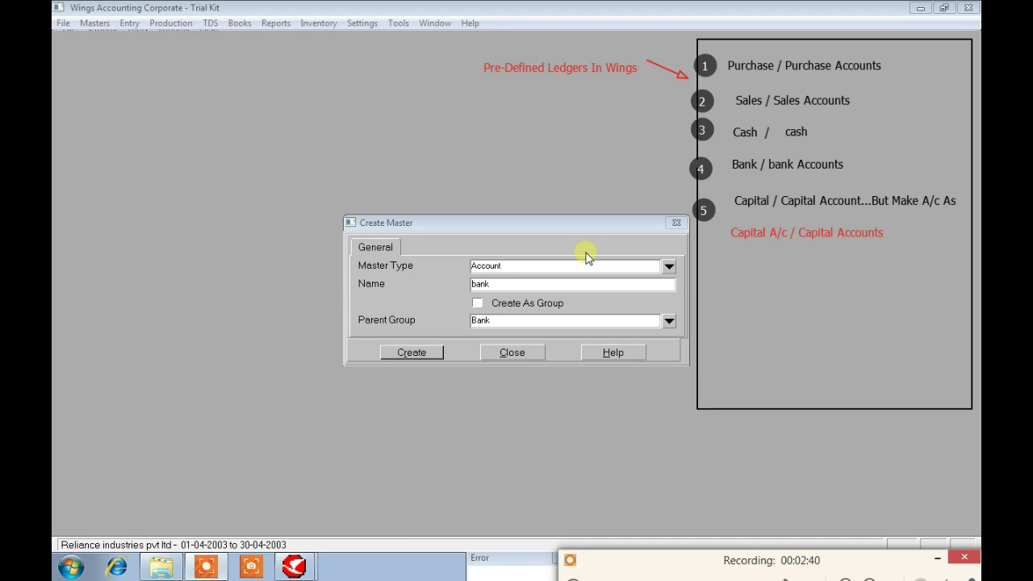
- Create the account "purchase" under the parent group Purchases and dismiss the message
{"action": "key", "text": "BackSpace"}
{"action": "key", "text": "BackSpace"}
{"action": "key", "text": "BackSpace"}
{"action": "key", "text": "BackSpace"}
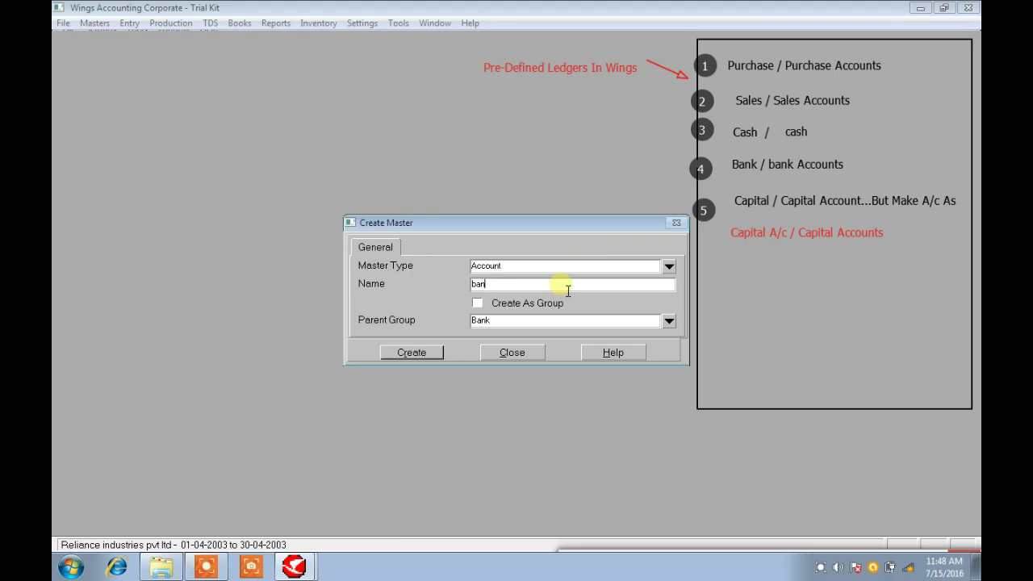
{"action": "type", "text": "purchase"}
{"action": "key", "text": "Tab"}
{"action": "key", "text": "Tab"}
{"action": "type", "text": "pu"}
{"action": "key", "text": "Tab"}
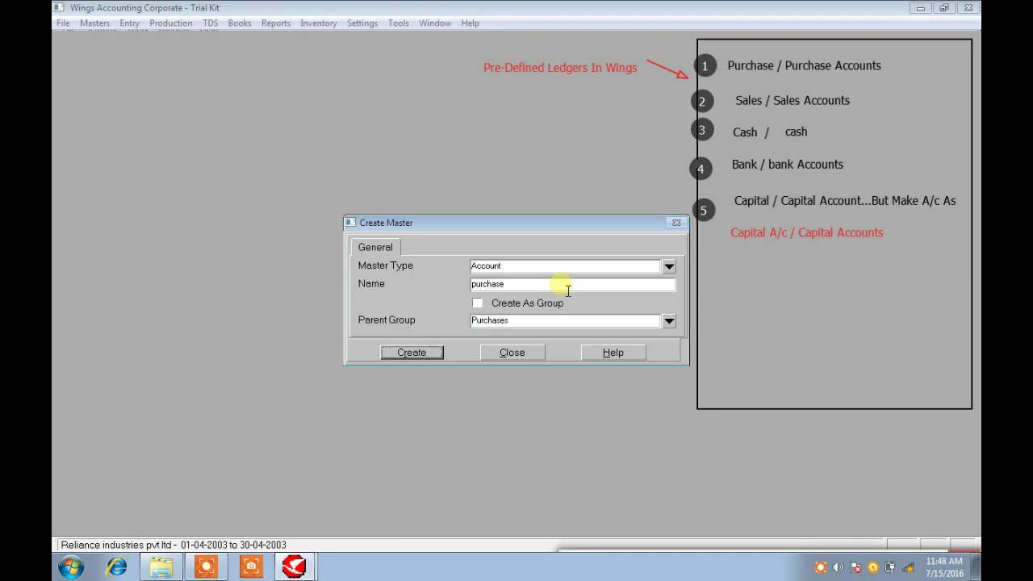
{"action": "left_click", "coordinate": [408, 352]}
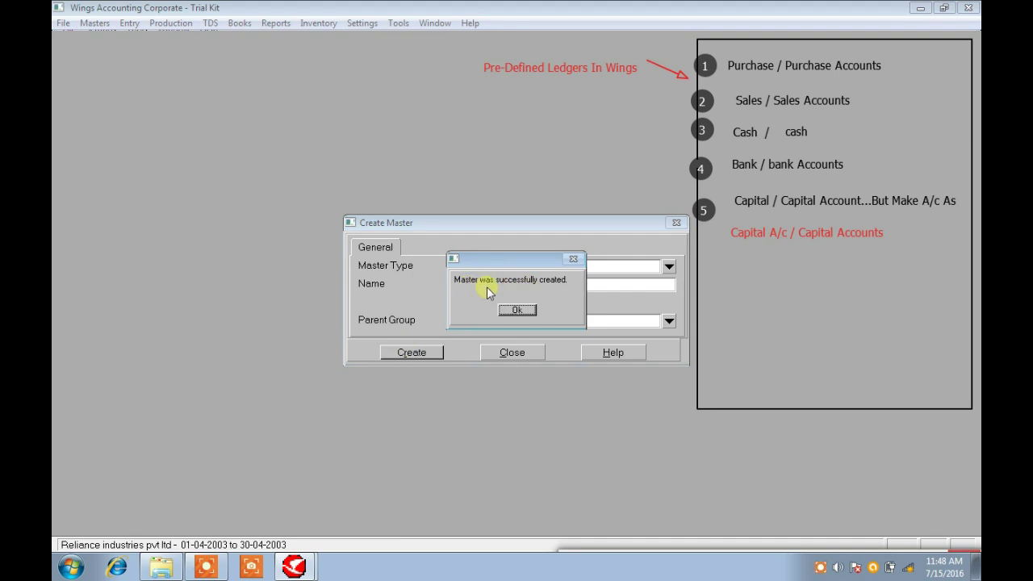
{"action": "left_click_drag", "start_coordinate": [515, 267], "coordinate": [623, 72]}
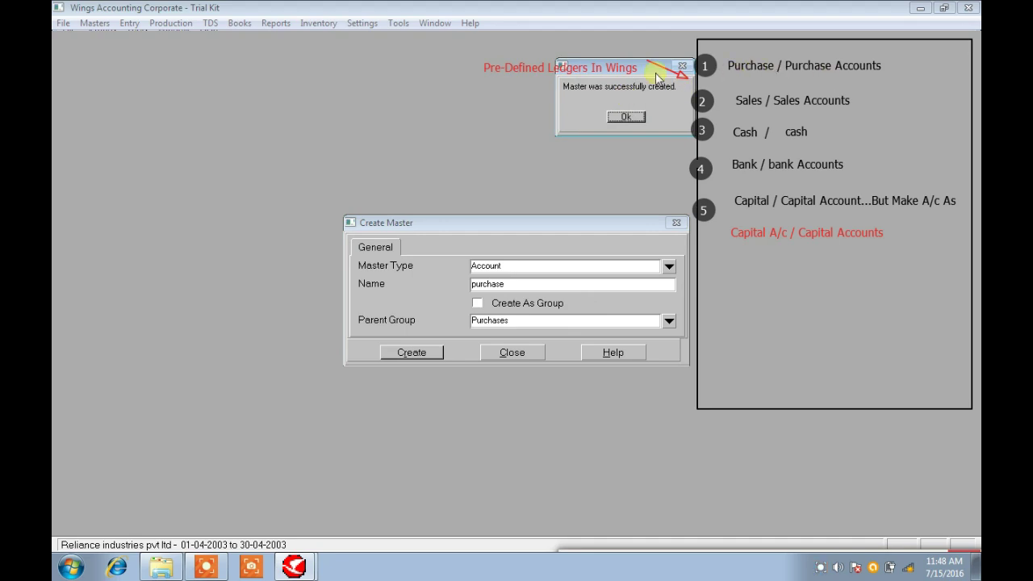
{"action": "left_click_drag", "start_coordinate": [660, 67], "coordinate": [611, 153]}
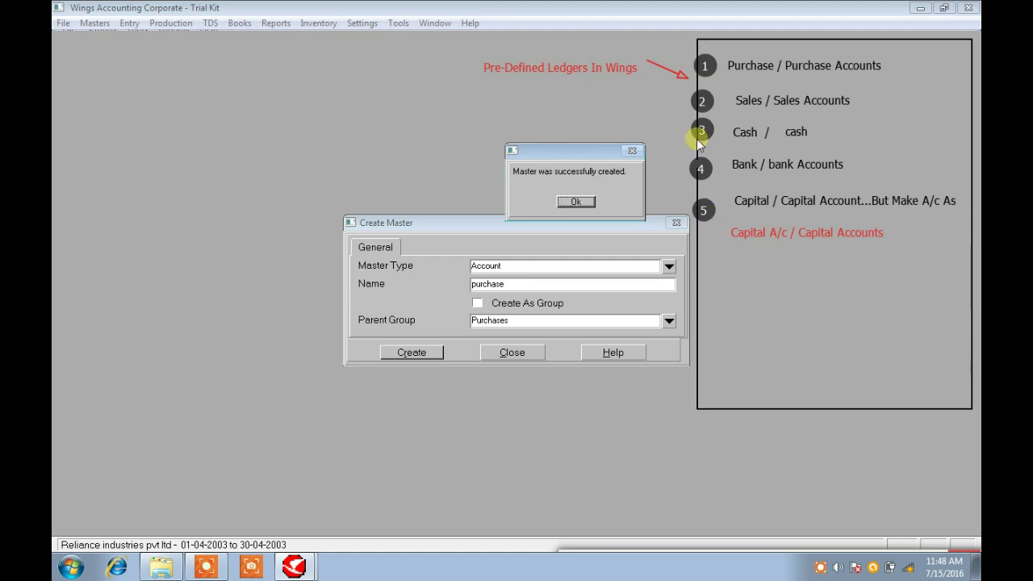
{"action": "left_click", "coordinate": [571, 202]}
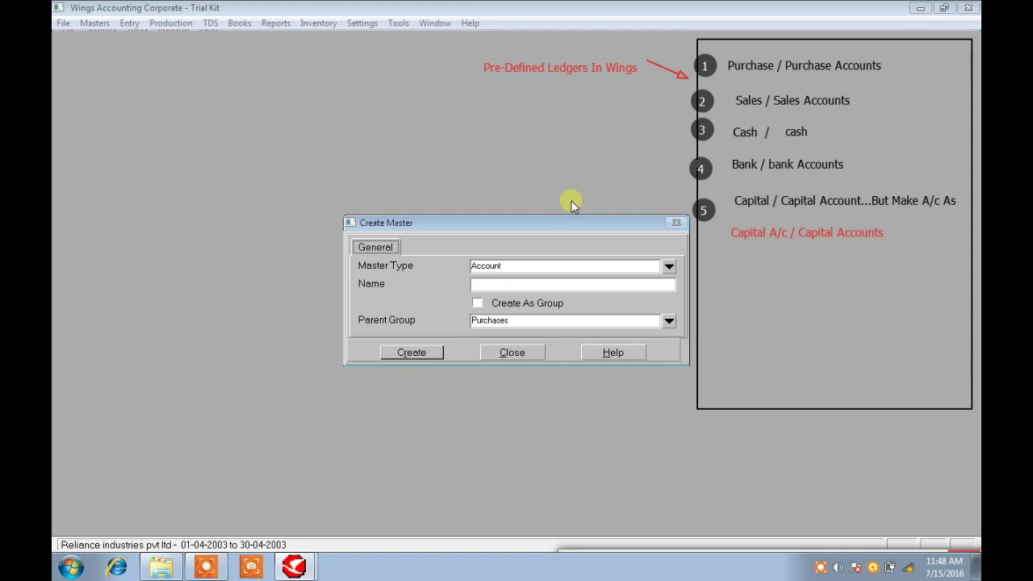
- Create the account "salaries" under the parent group Expenses and dismiss the message
{"action": "left_click", "coordinate": [488, 291]}
{"action": "type", "text": "salaries"}
{"action": "key", "text": "Tab"}
{"action": "key", "text": "Tab"}
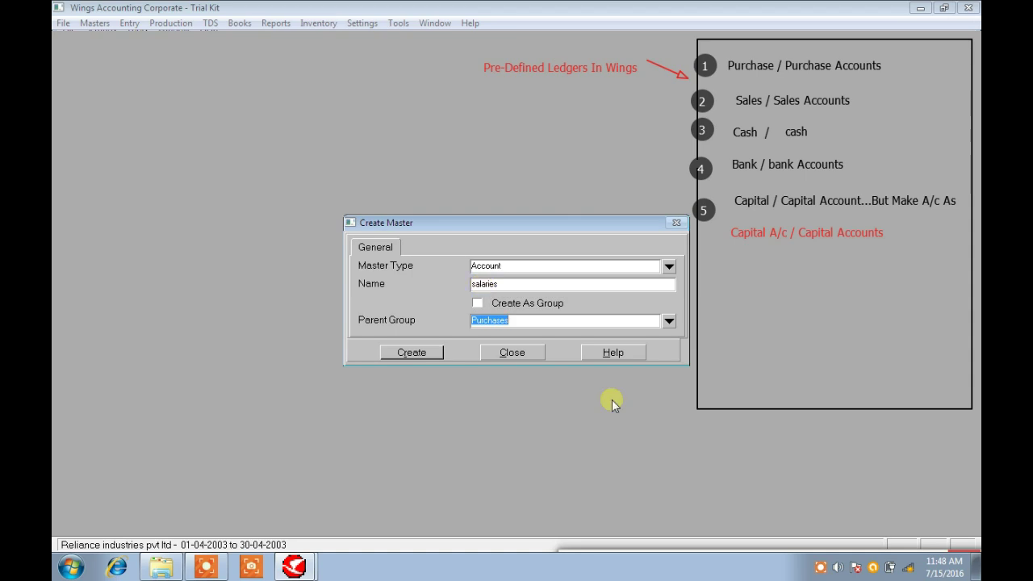
{"action": "left_click", "coordinate": [669, 322]}
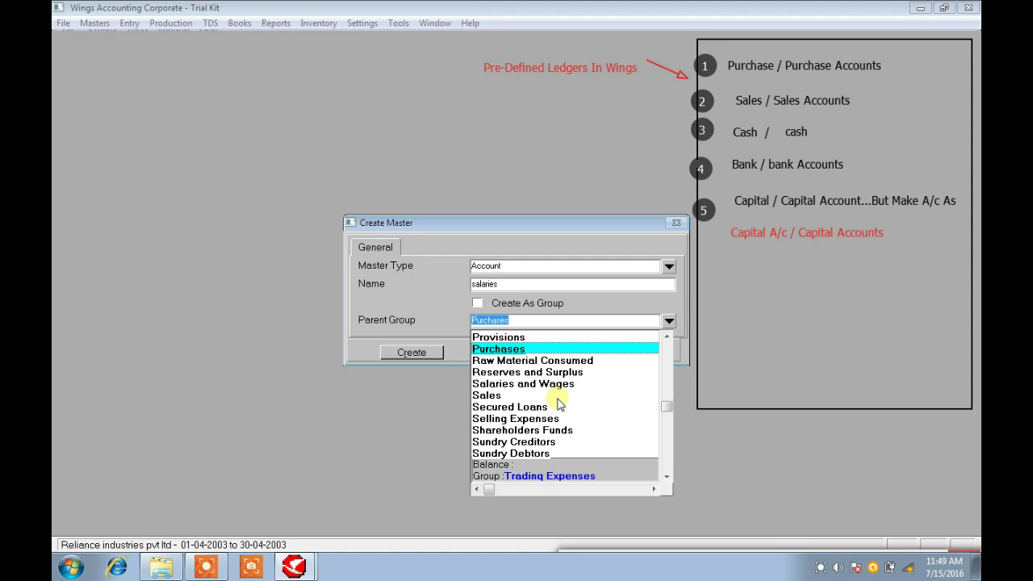
{"action": "type", "text": "e"}
{"action": "left_click", "coordinate": [501, 350]}
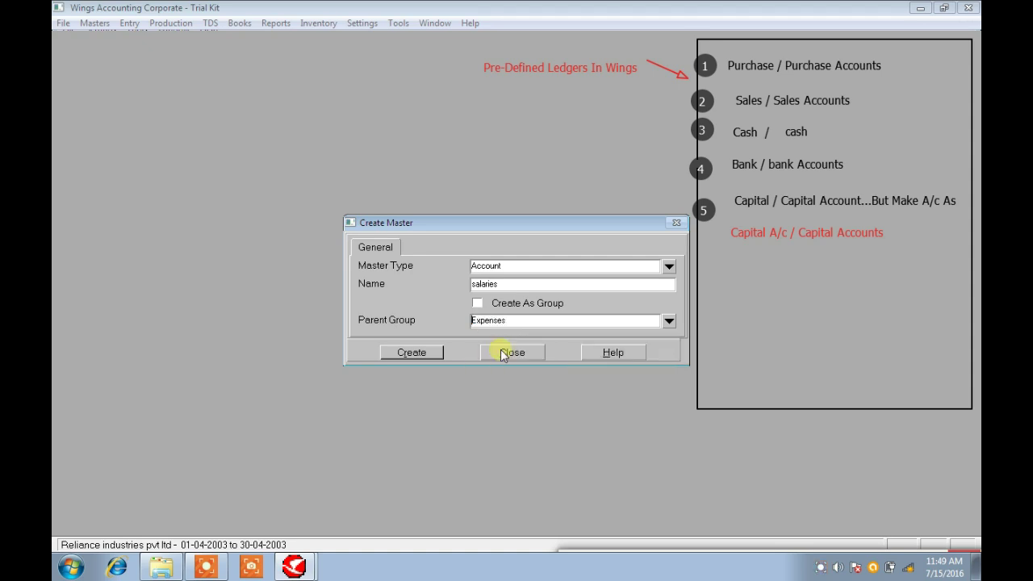
{"action": "left_click", "coordinate": [412, 353]}
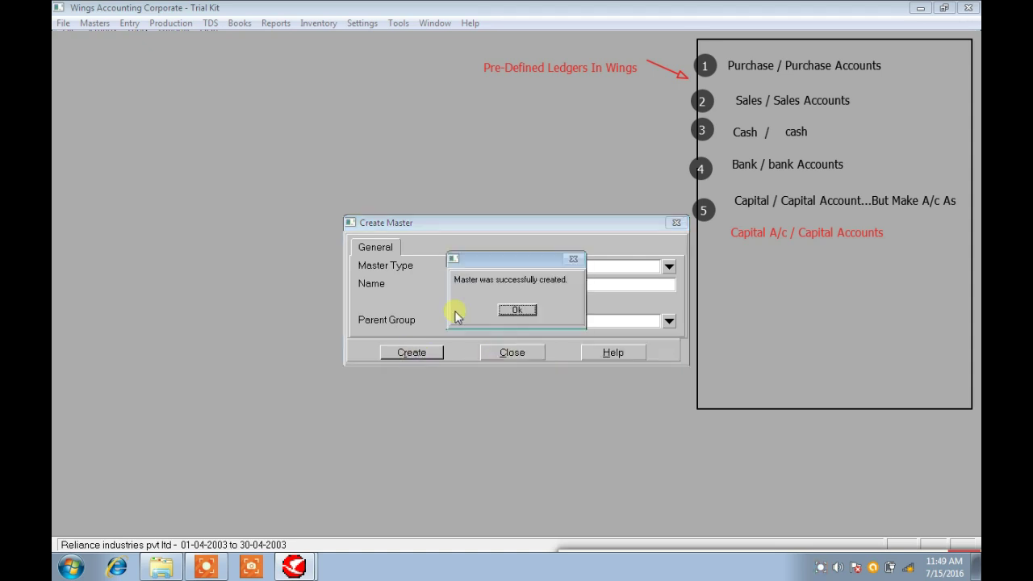
{"action": "left_click_drag", "start_coordinate": [547, 156], "coordinate": [541, 129]}
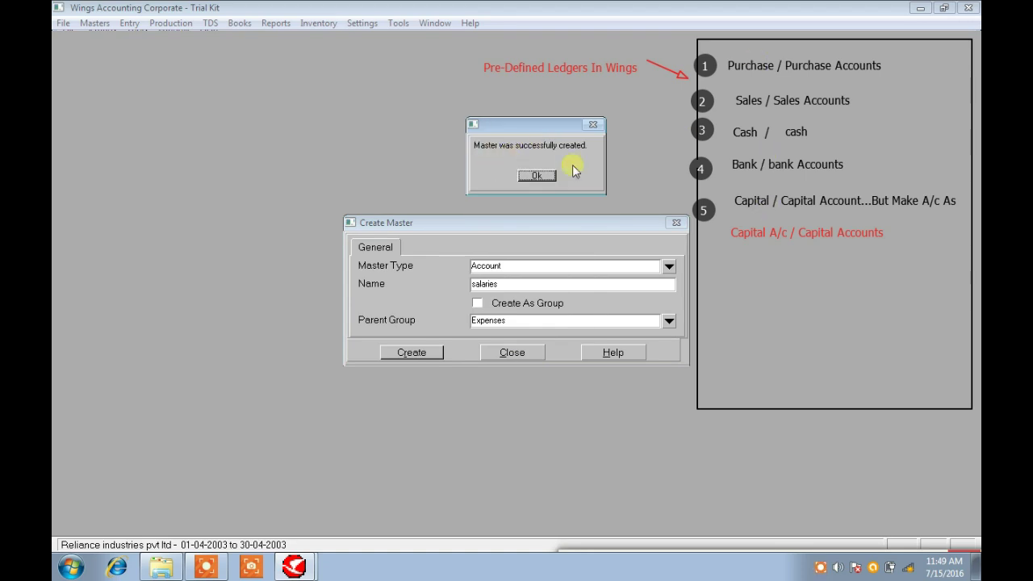
{"action": "left_click", "coordinate": [535, 175]}
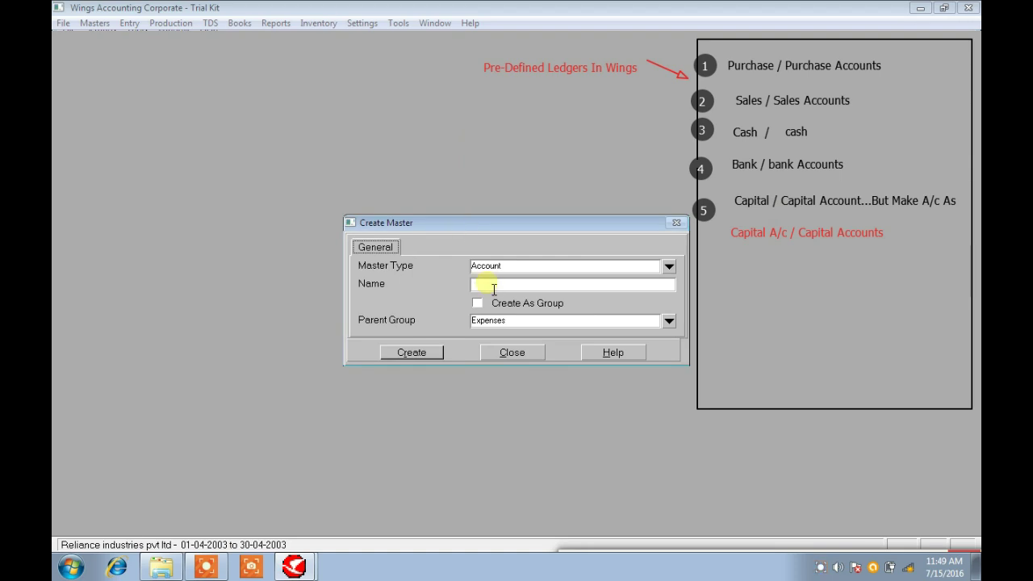
- Try to create the account "bank" under the parent group Bank and dismiss the message
{"action": "left_click", "coordinate": [493, 288]}
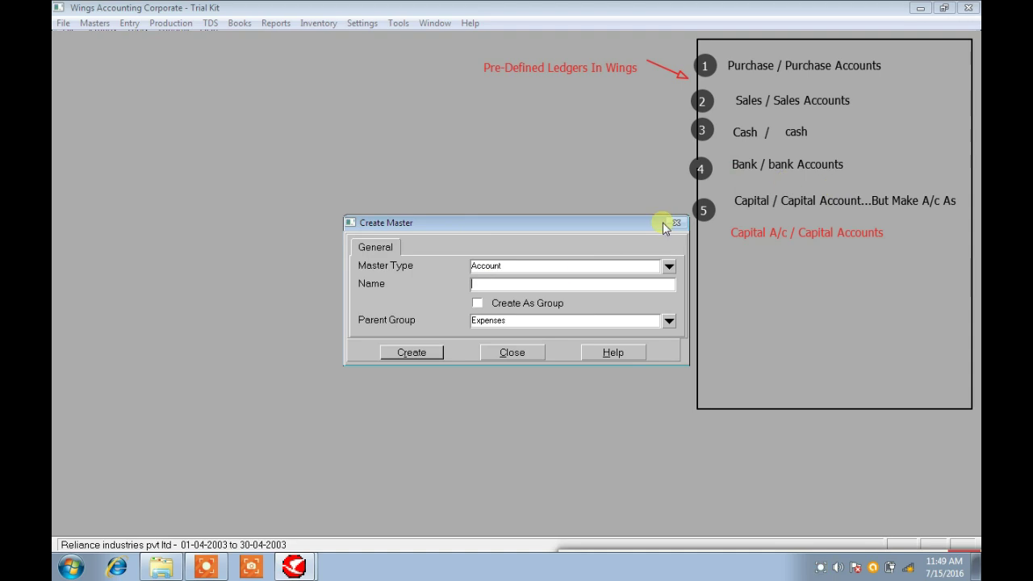
{"action": "type", "text": "bank"}
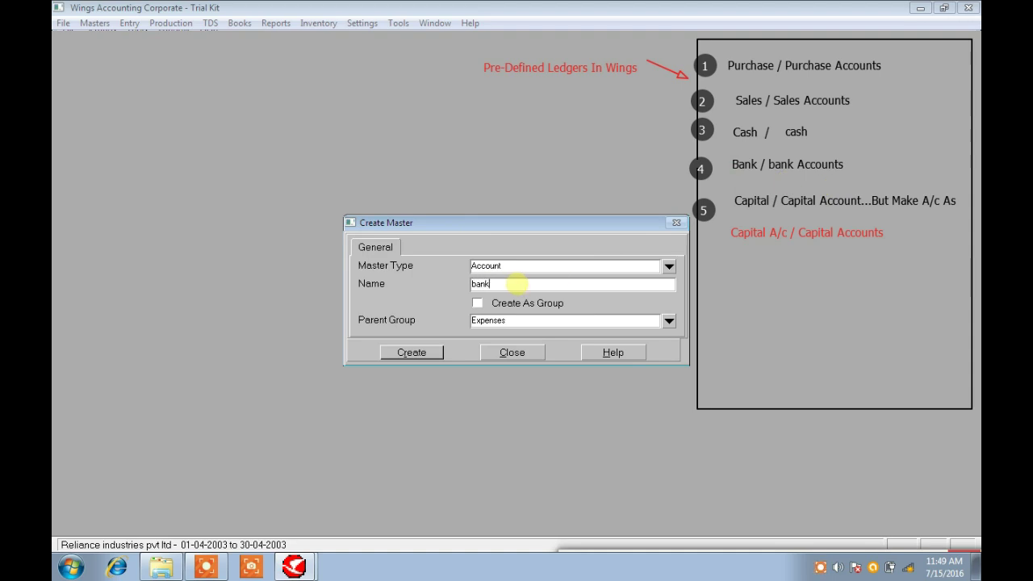
{"action": "key", "text": "Tab"}
{"action": "key", "text": "Tab"}
{"action": "type", "text": "bank"}
{"action": "key", "text": "Tab"}
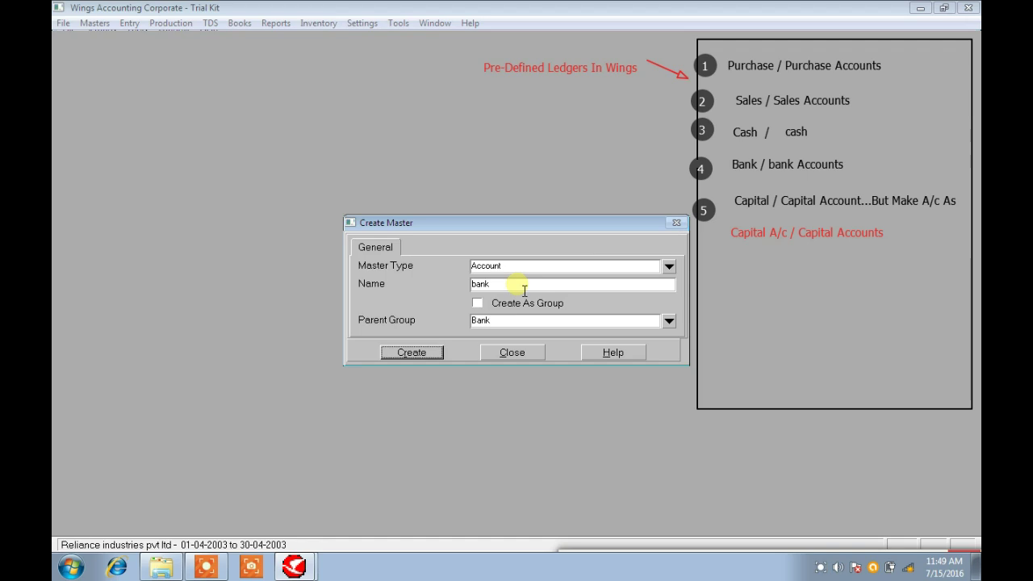
{"action": "left_click", "coordinate": [668, 323]}
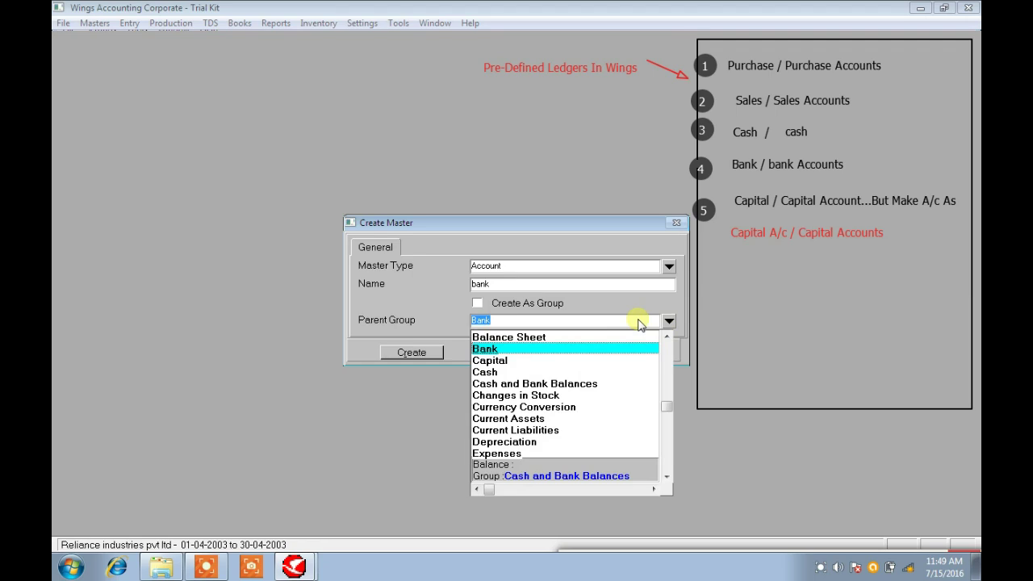
{"action": "left_click", "coordinate": [497, 349]}
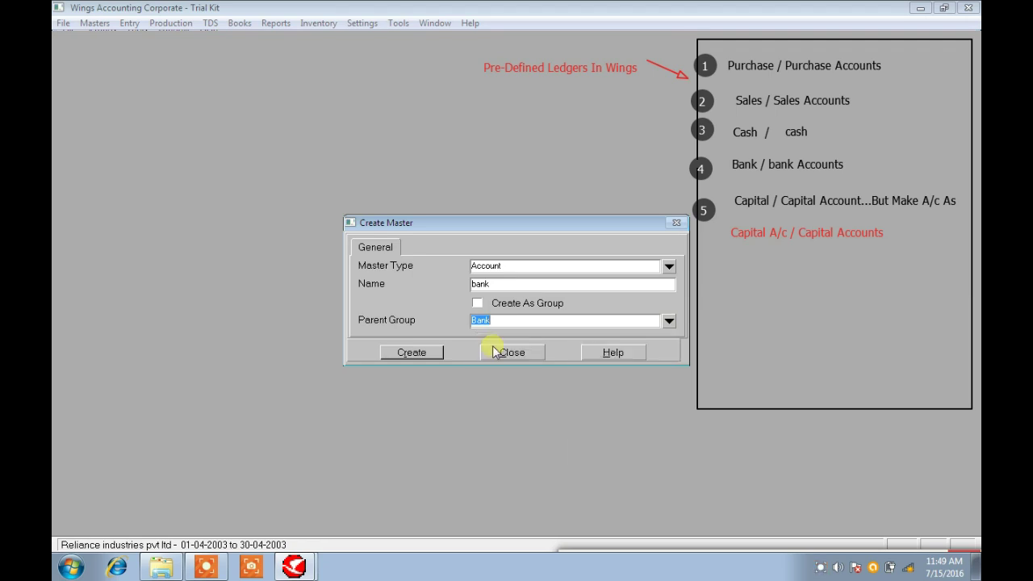
{"action": "left_click", "coordinate": [418, 355]}
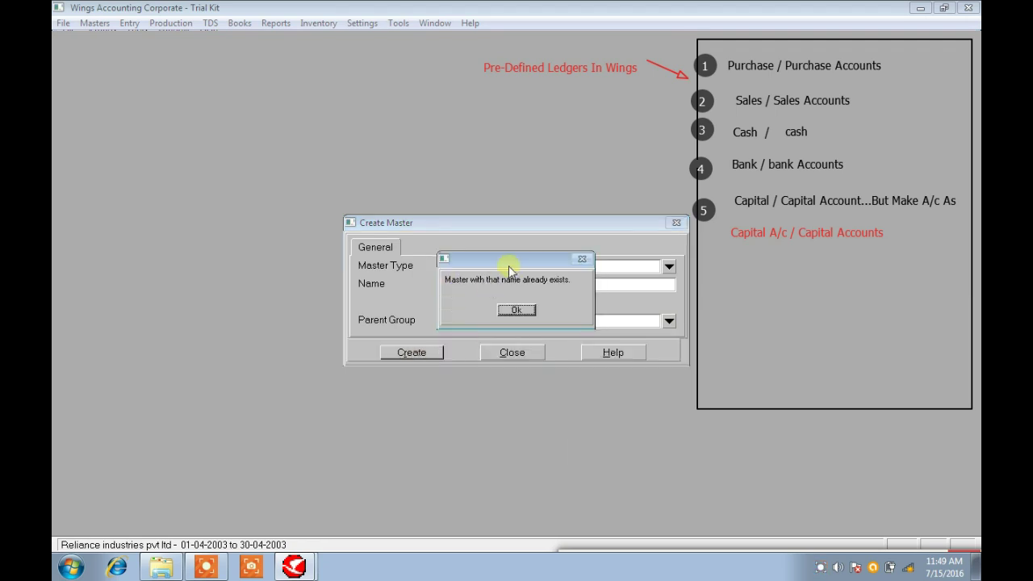
{"action": "left_click_drag", "start_coordinate": [510, 260], "coordinate": [560, 87]}
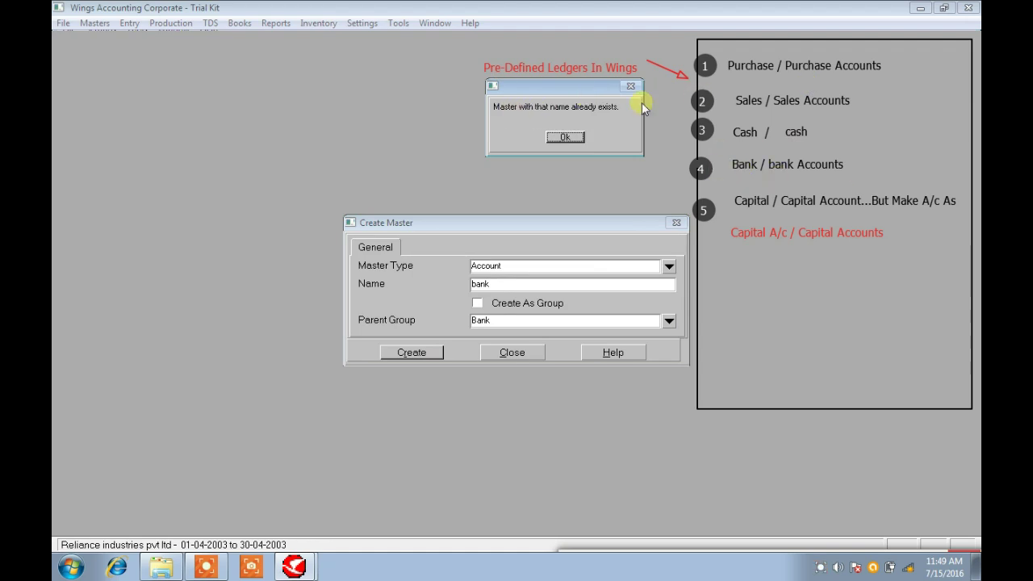
{"action": "left_click", "coordinate": [555, 136]}
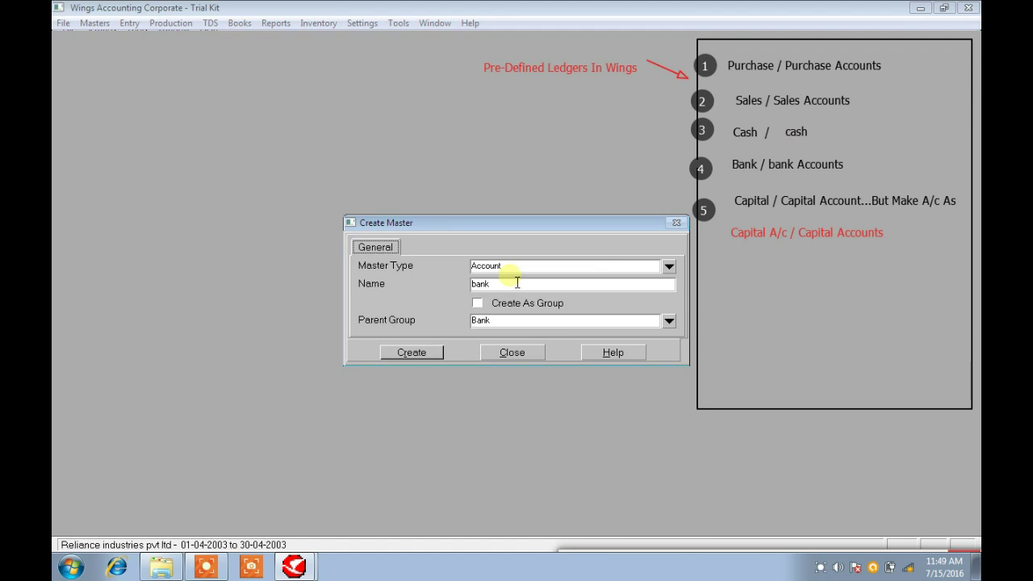
- Clear the name "bank" from the new master
{"action": "key", "text": "BackSpace"}
{"action": "key", "text": "BackSpace"}
{"action": "key", "text": "BackSpace"}
{"action": "key", "text": "BackSpace"}
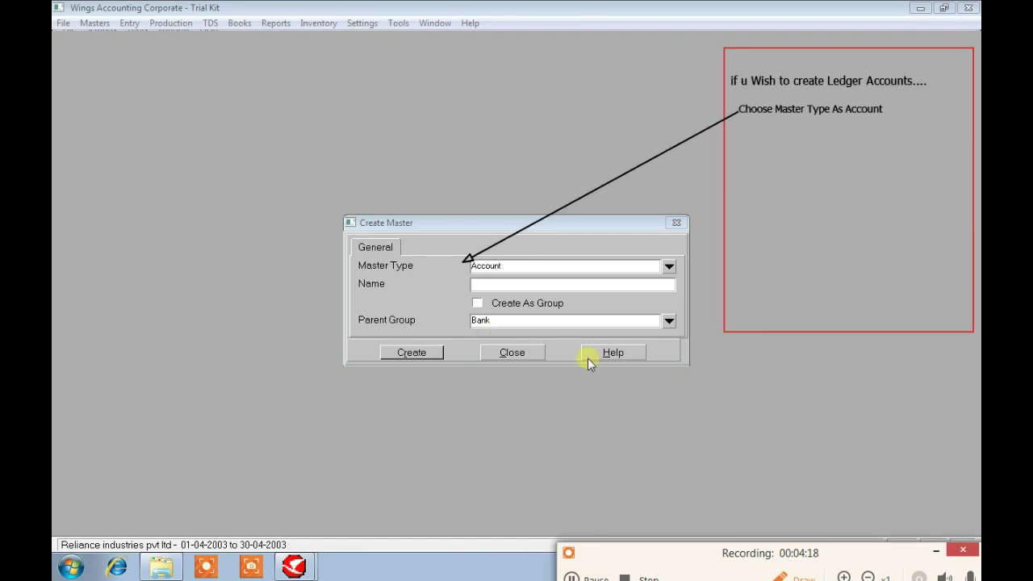
- Choose Account as the master type and name the new master "mr Sundry debtors"
{"action": "left_click", "coordinate": [669, 267]}
{"action": "left_click", "coordinate": [496, 280]}
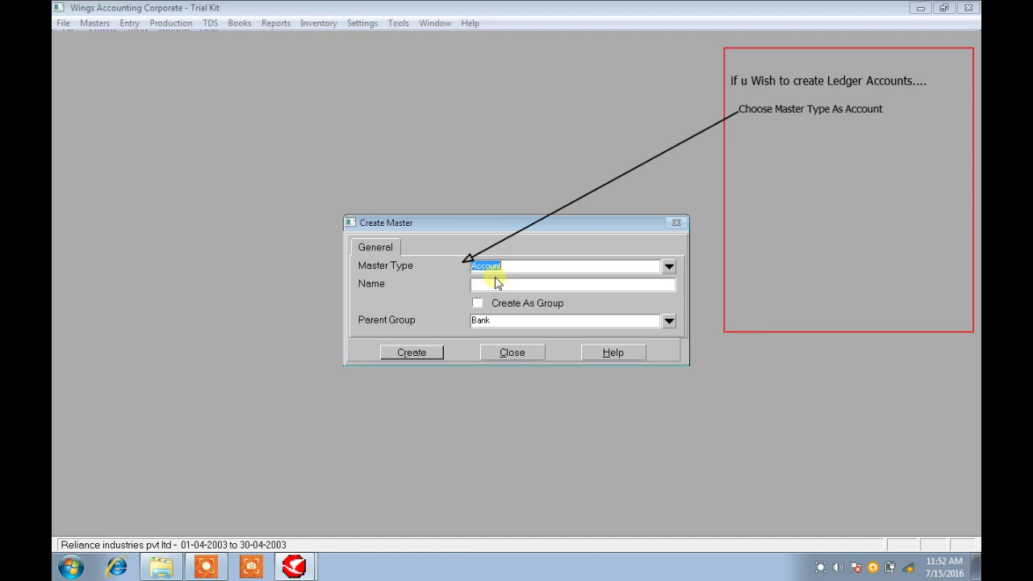
{"action": "left_click", "coordinate": [497, 287]}
{"action": "type", "text": "mr"}
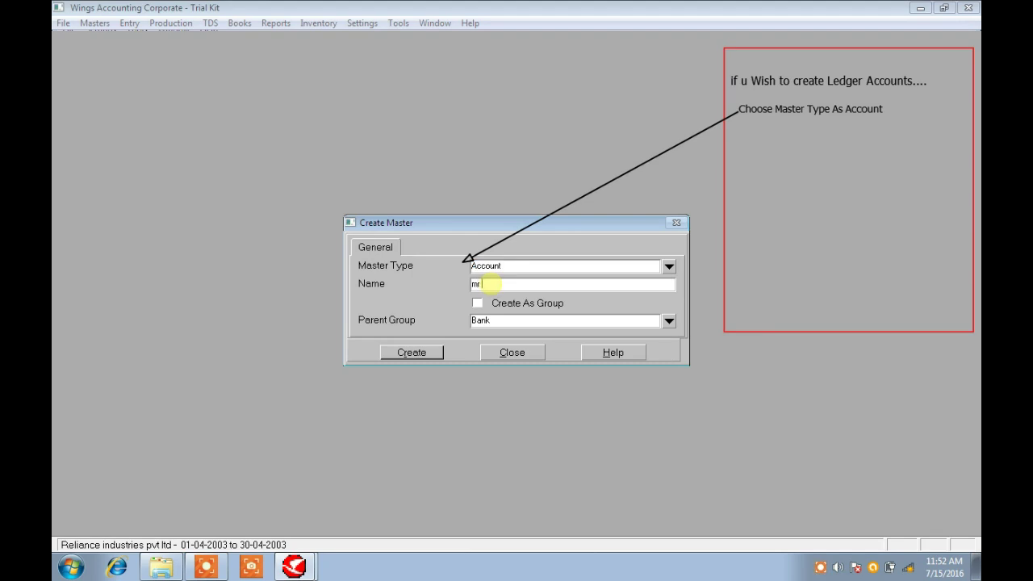
{"action": "type", "text": " Sundry debtors"}
{"action": "key", "text": "Tab"}
{"action": "key", "text": "Tab"}
- Assign the parent group Sundry Debtors, create the account and dismiss the message
{"action": "left_click", "coordinate": [669, 321]}
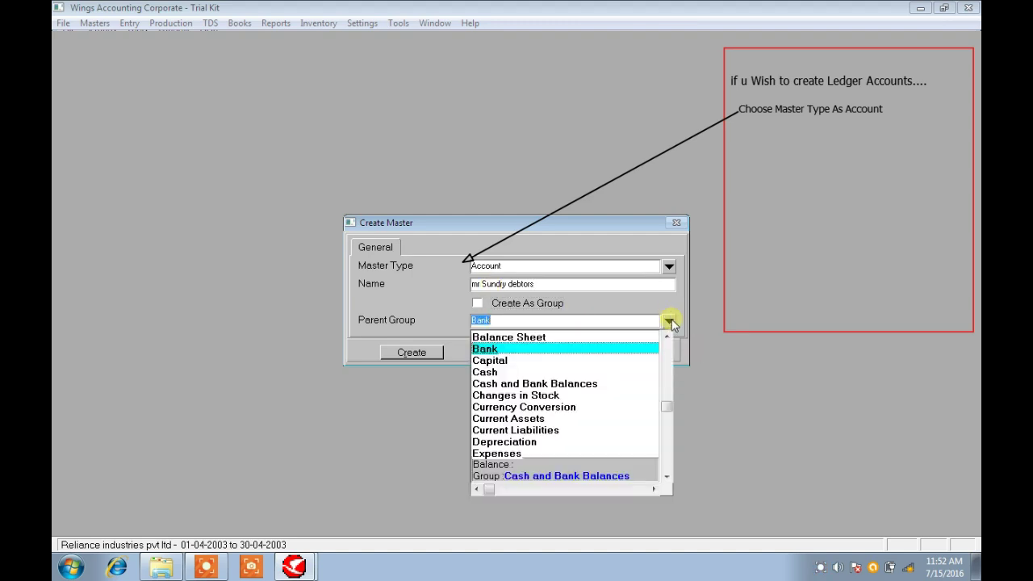
{"action": "type", "text": "s"}
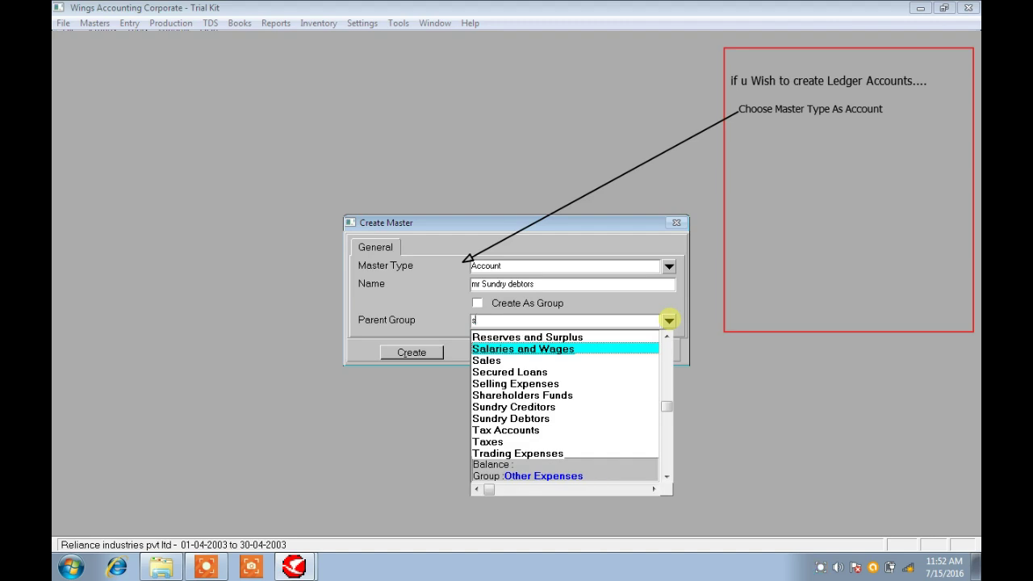
{"action": "key", "text": "BackSpace"}
{"action": "type", "text": "de"}
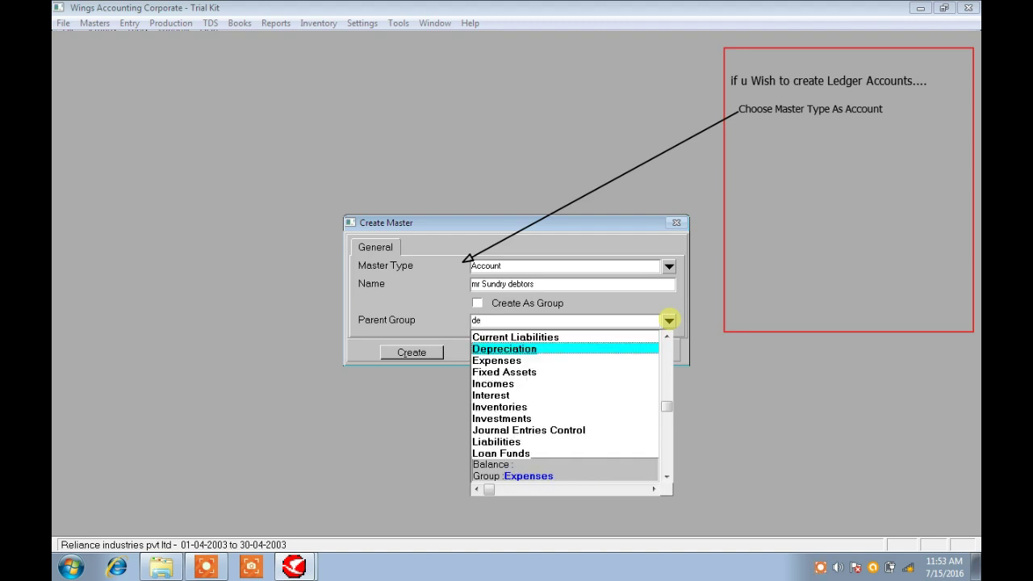
{"action": "key", "text": "BackSpace"}
{"action": "key", "text": "BackSpace"}
{"action": "type", "text": "sun"}
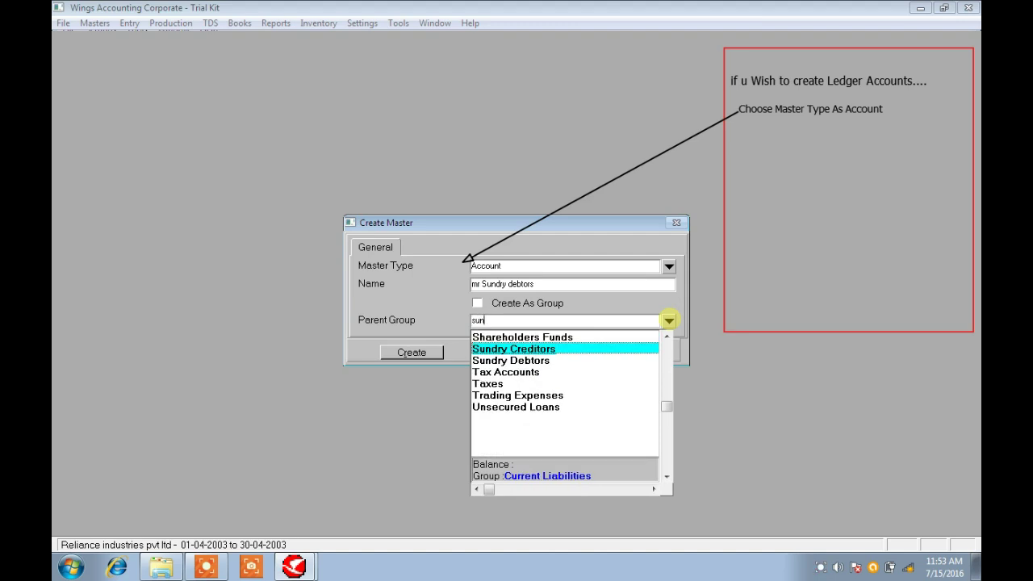
{"action": "key", "text": "Down"}
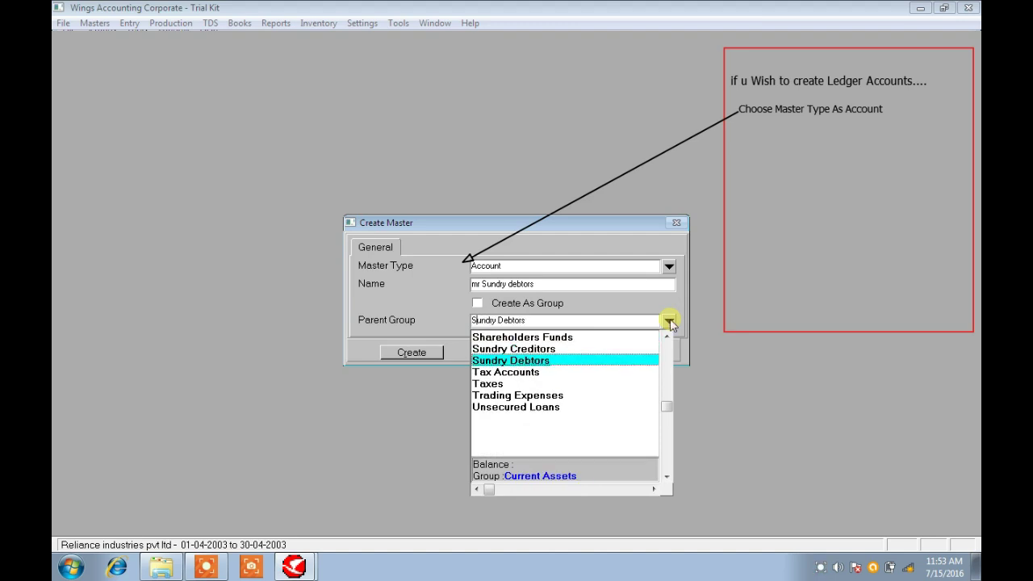
{"action": "left_click", "coordinate": [532, 360]}
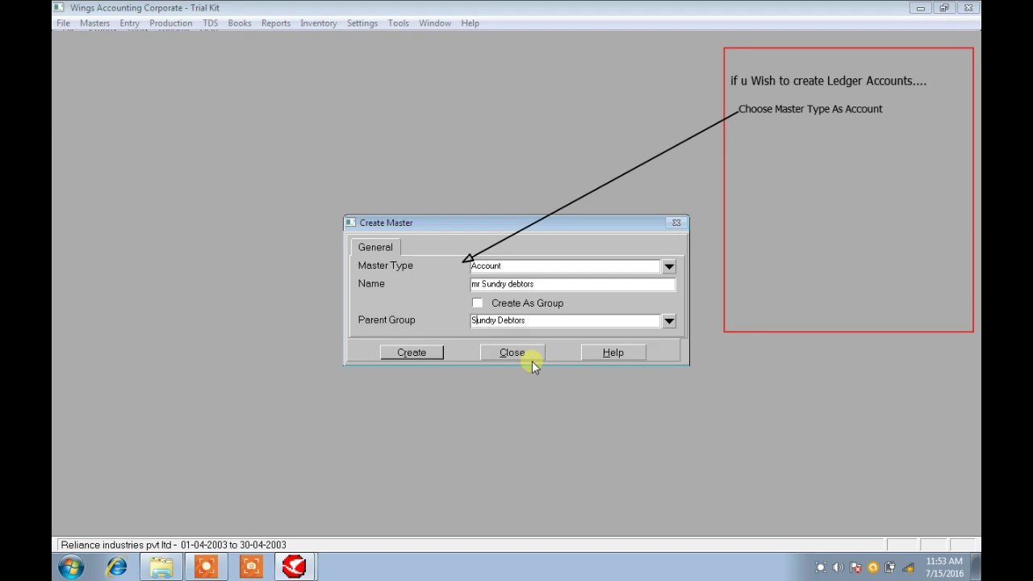
{"action": "left_click", "coordinate": [412, 348]}
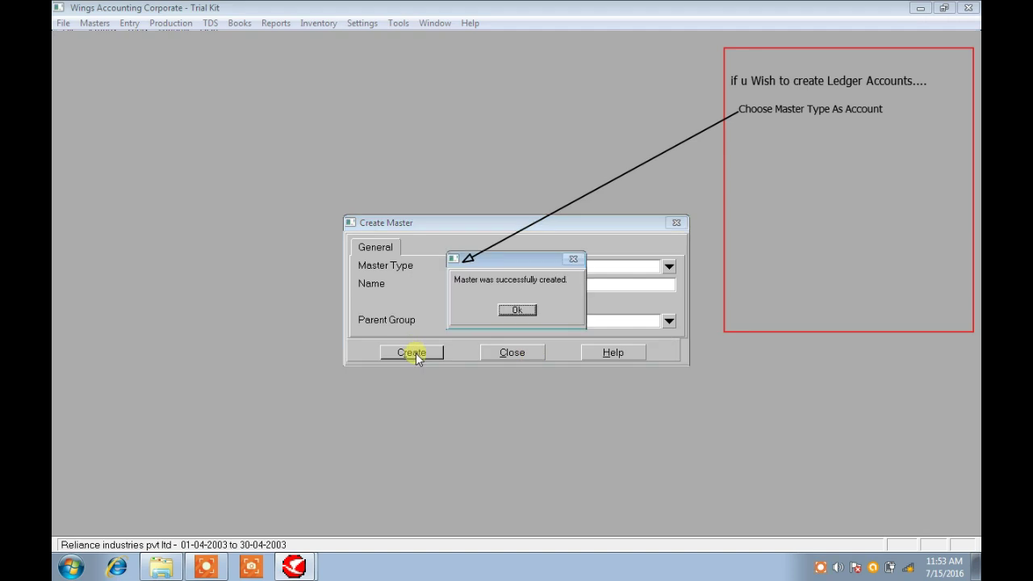
{"action": "left_click", "coordinate": [516, 310]}
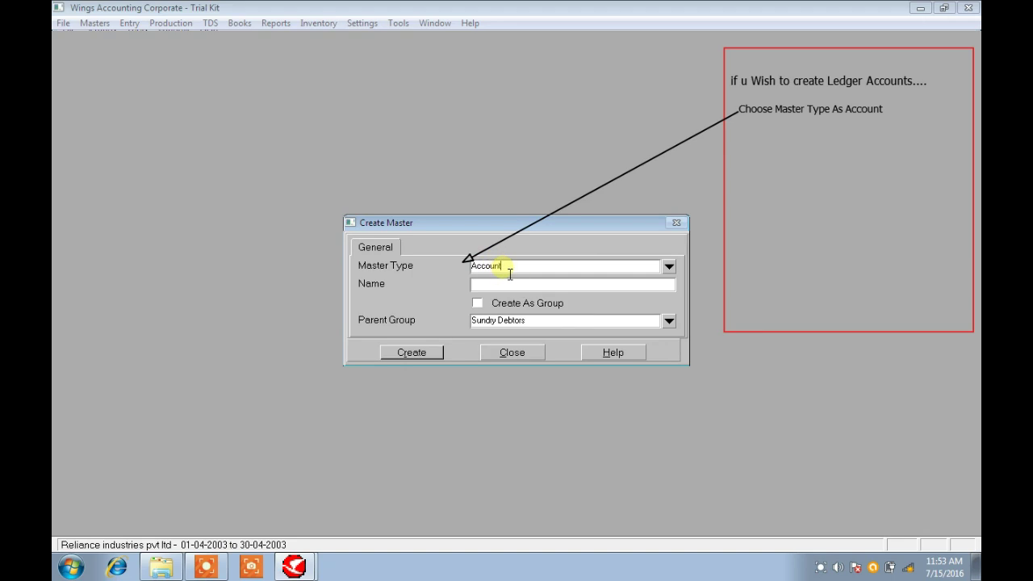
- Create the account "Rent" under the parent group Expenses and dismiss the message
{"action": "left_click", "coordinate": [506, 266]}
{"action": "left_click", "coordinate": [506, 286]}
{"action": "type", "text": "Re"}
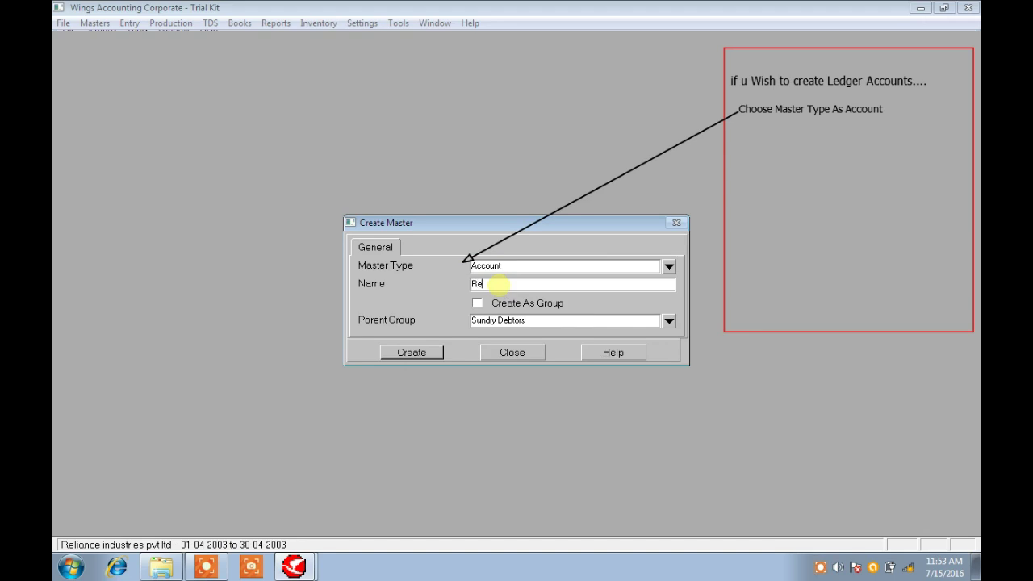
{"action": "type", "text": "nt"}
{"action": "key", "text": "Tab"}
{"action": "key", "text": "Tab"}
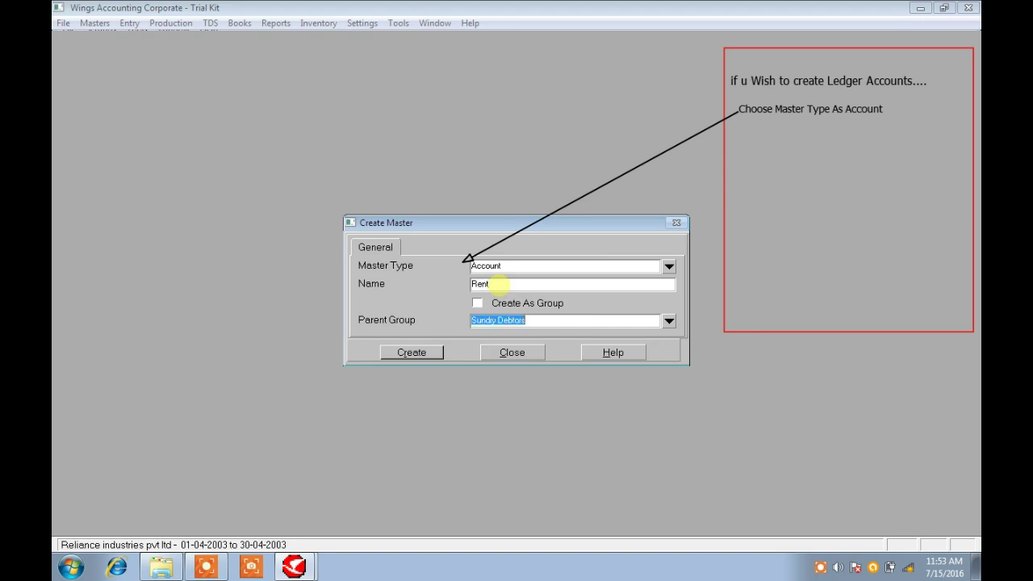
{"action": "type", "text": "e"}
{"action": "key", "text": "Return"}
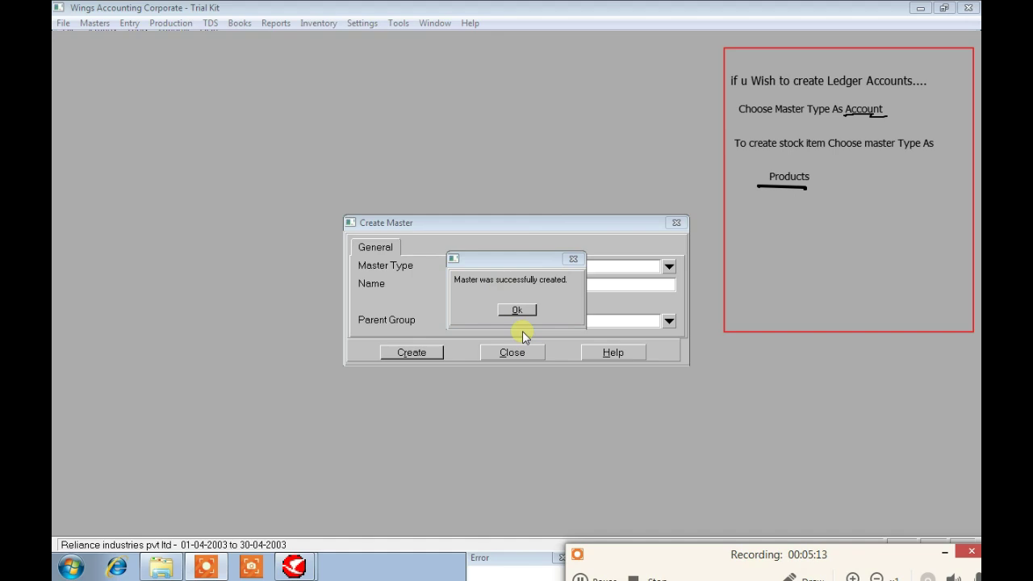
{"action": "left_click", "coordinate": [518, 309]}
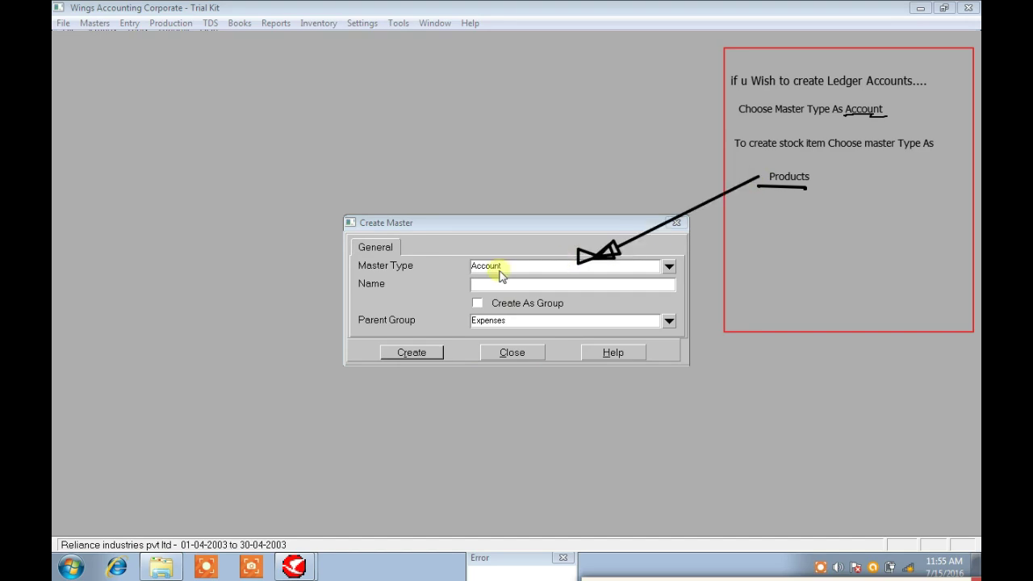
- Change the master type of the new master to Product
{"action": "left_click", "coordinate": [669, 268]}
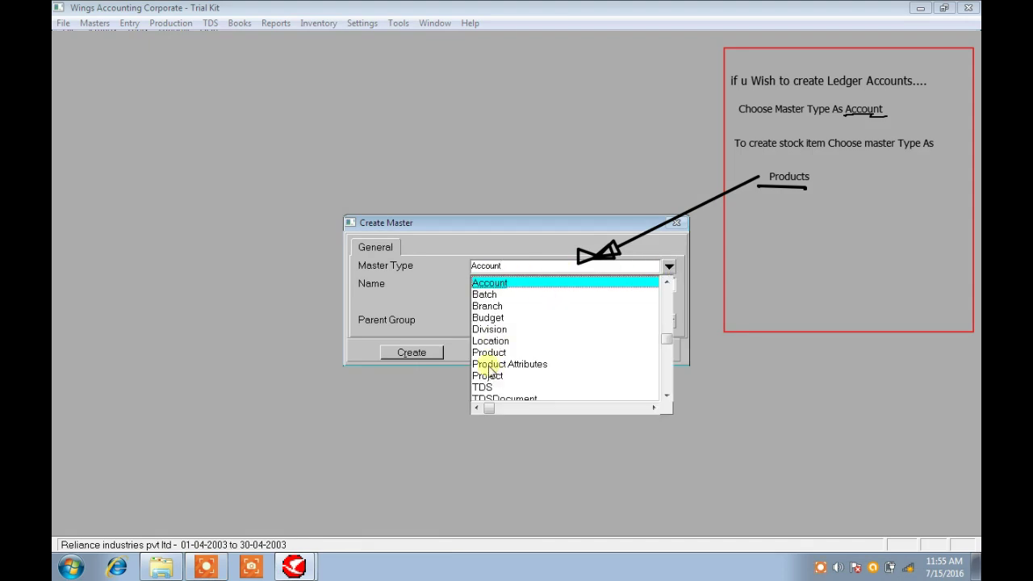
{"action": "key", "text": "Down"}
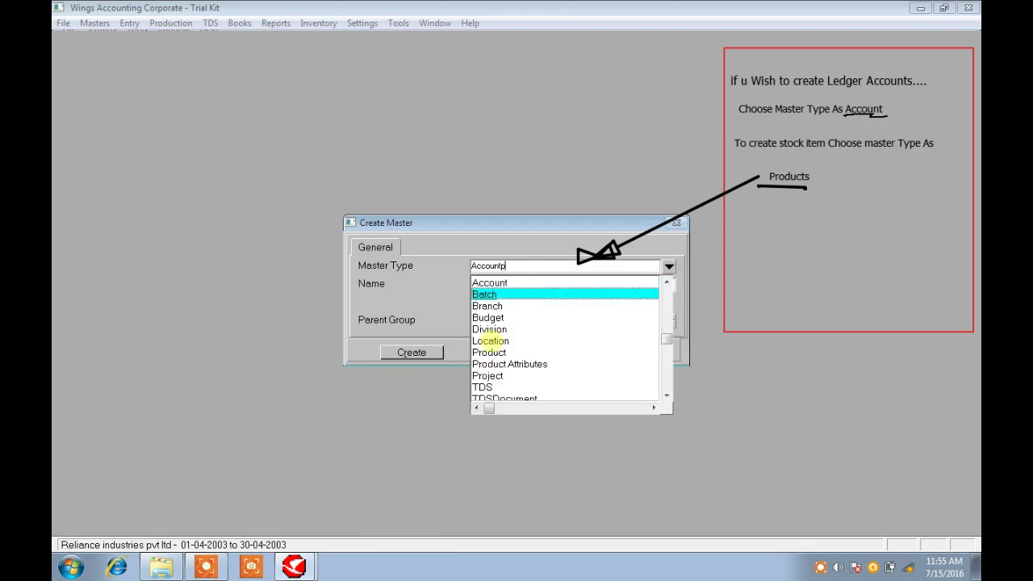
{"action": "type", "text": "p"}
{"action": "key", "text": "BackSpace"}
{"action": "key", "text": "BackSpace"}
{"action": "key", "text": "BackSpace"}
{"action": "key", "text": "BackSpace"}
{"action": "key", "text": "BackSpace"}
{"action": "key", "text": "BackSpace"}
{"action": "key", "text": "BackSpace"}
{"action": "key", "text": "BackSpace"}
{"action": "type", "text": "p"}
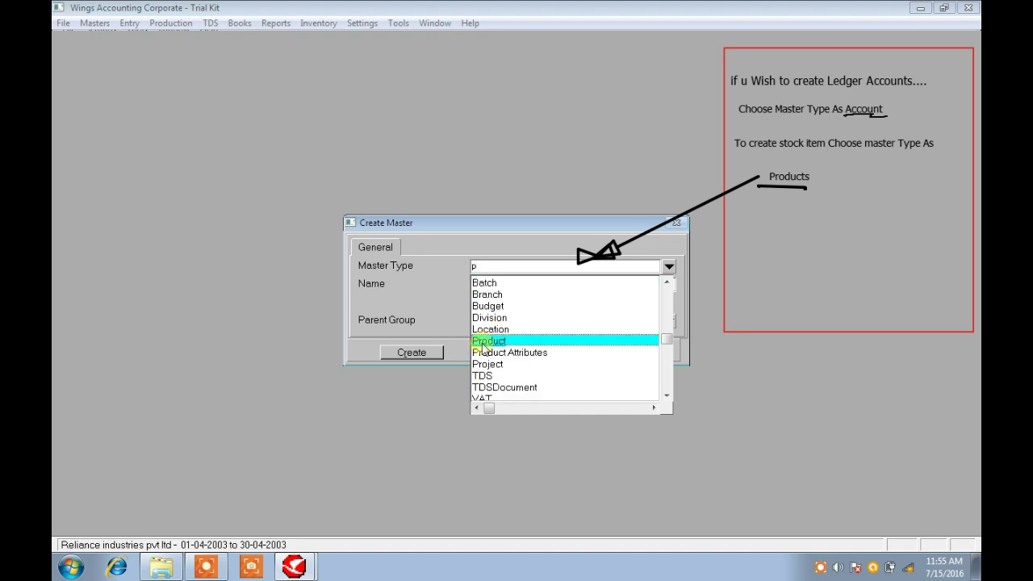
{"action": "left_click", "coordinate": [485, 340]}
- Create the product "hp printers" under the parent group All Products and dismiss the message
{"action": "left_click", "coordinate": [488, 289]}
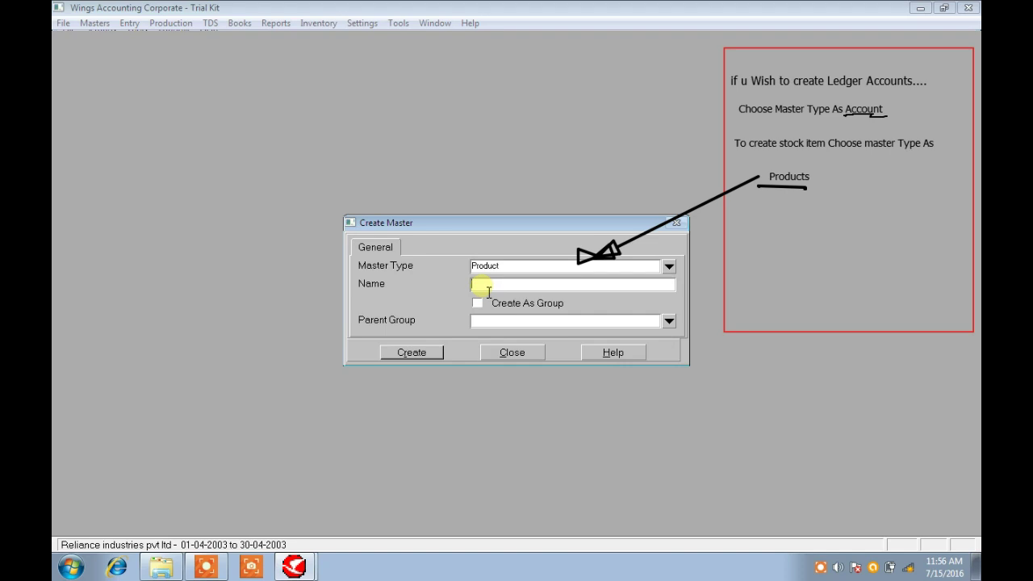
{"action": "type", "text": "hp l"}
{"action": "type", "text": "rinte"}
{"action": "type", "text": "rs"}
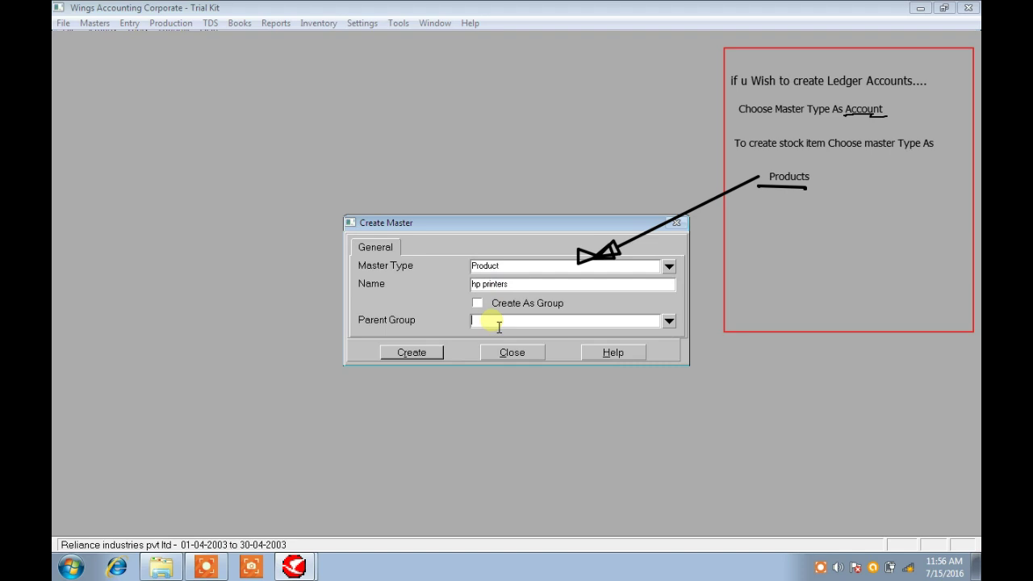
{"action": "type", "text": "Accessories"}
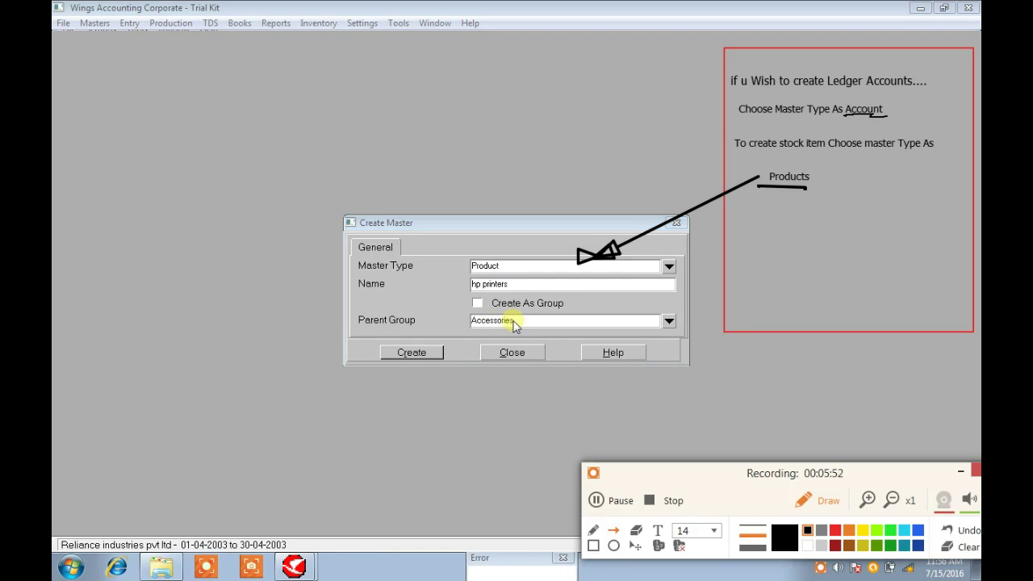
{"action": "key", "text": "Escape"}
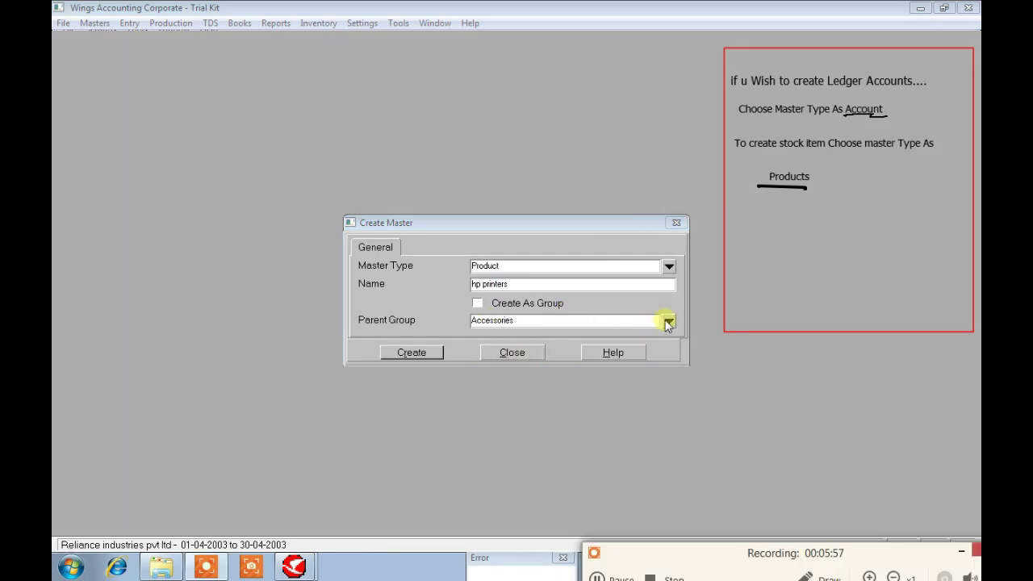
{"action": "left_click", "coordinate": [669, 321]}
{"action": "left_click", "coordinate": [508, 349]}
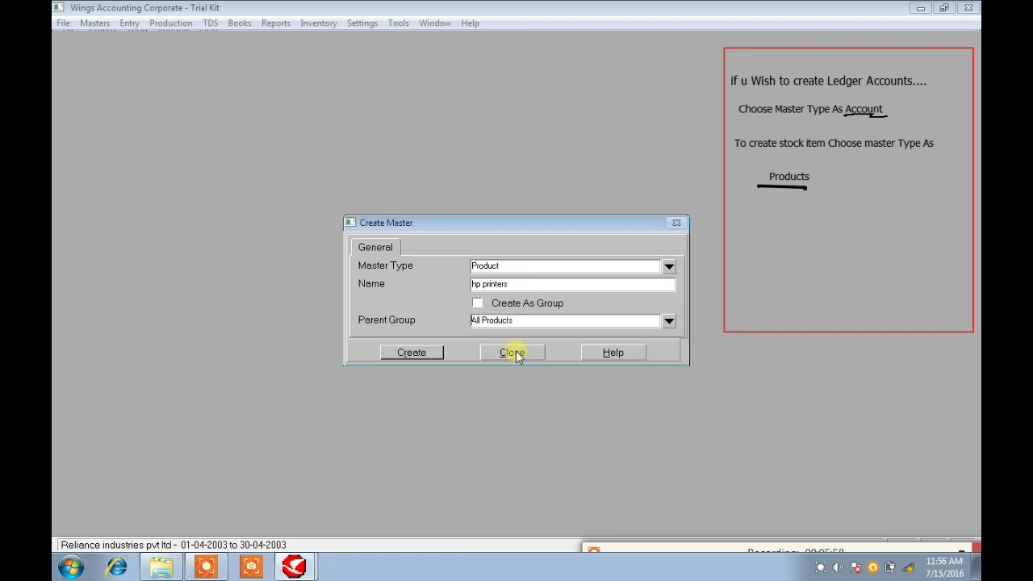
{"action": "left_click", "coordinate": [413, 353]}
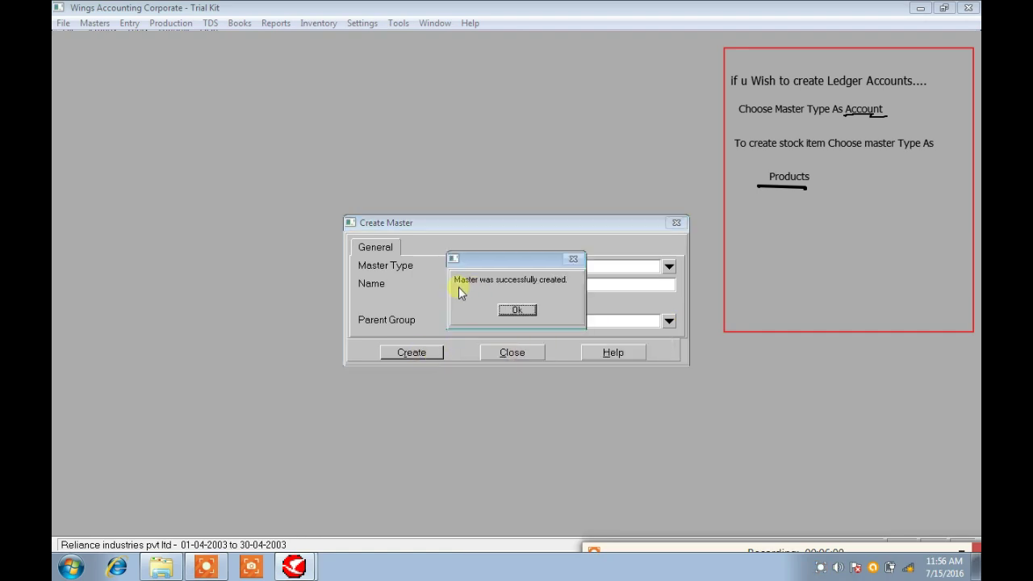
{"action": "left_click", "coordinate": [521, 311]}
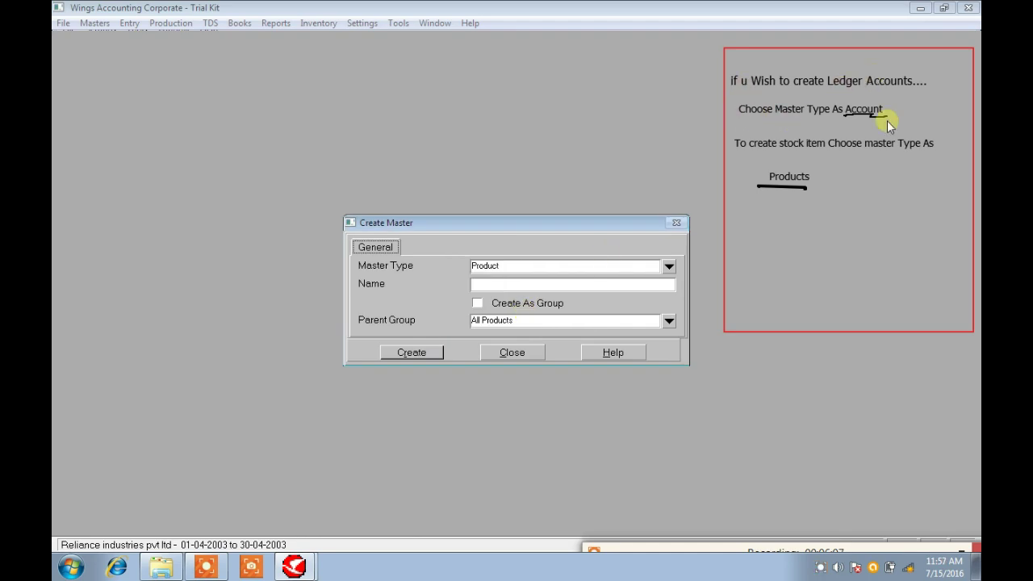
- Set the master type back to Account for the next master
{"action": "left_click", "coordinate": [669, 266]}
{"action": "type", "text": "a"}
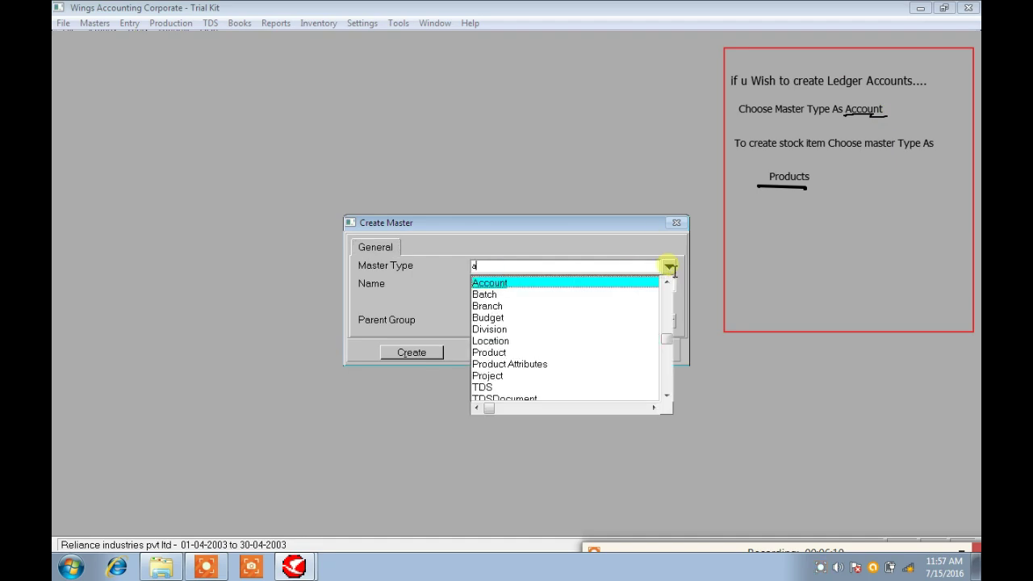
{"action": "left_click", "coordinate": [489, 283]}
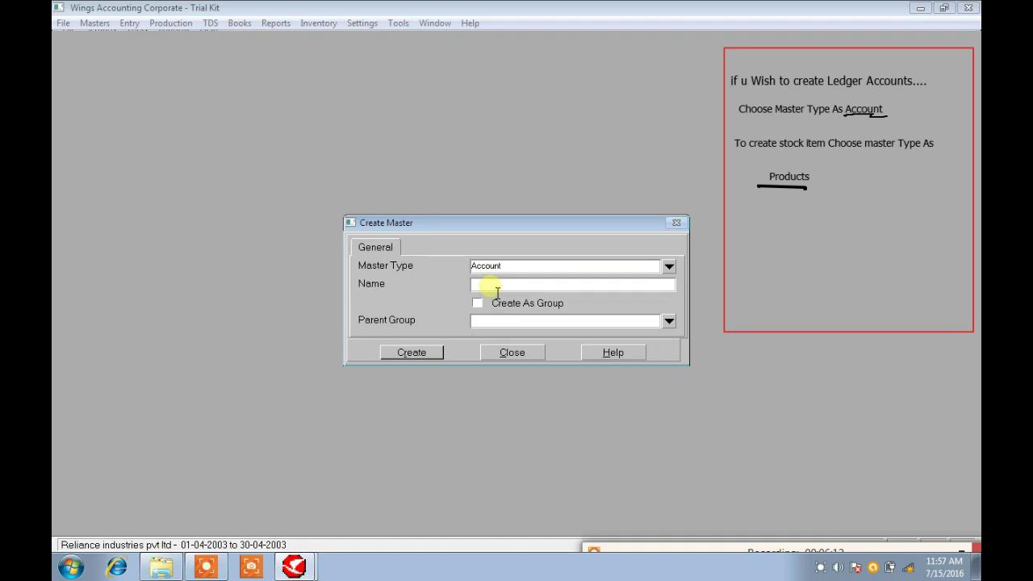
- Create an account with the supplier's name under the parent group Sundry Creditors and dismiss the message
{"action": "type", "text": "mr chandra"}
{"action": "key", "text": "Tab"}
{"action": "key", "text": "Tab"}
{"action": "type", "text": "sundry cre"}
{"action": "key", "text": "Tab"}
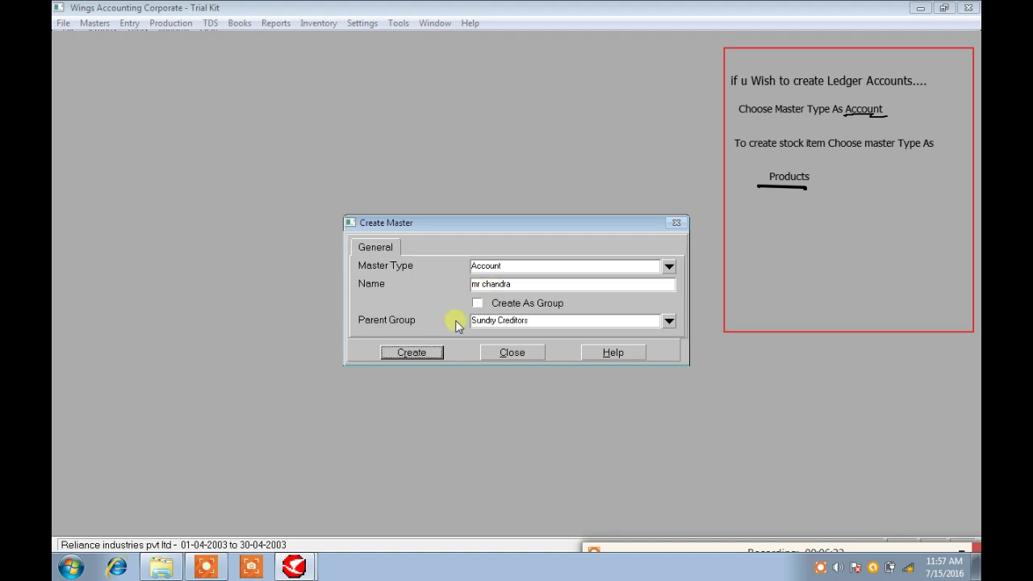
{"action": "left_click", "coordinate": [412, 354]}
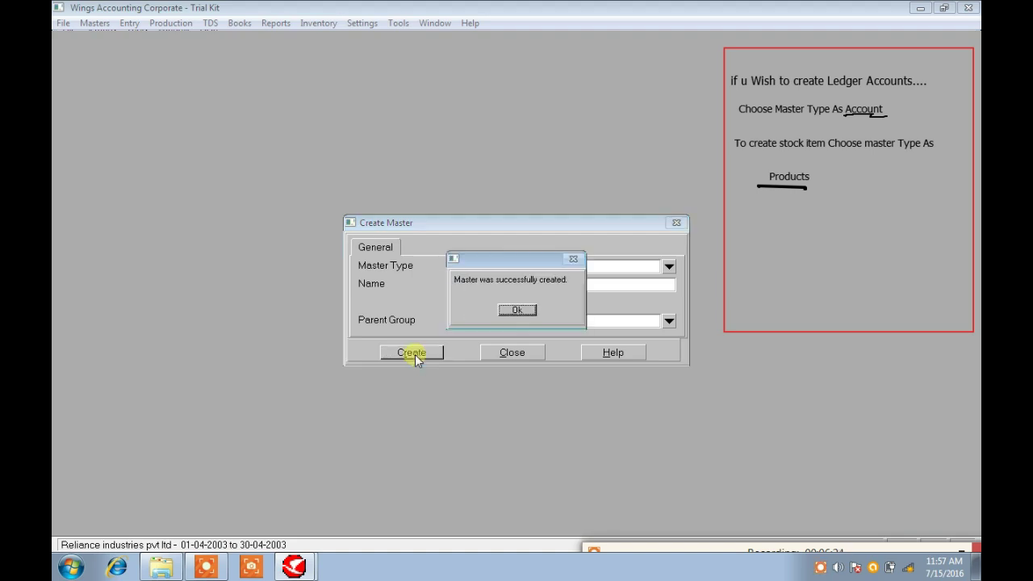
{"action": "left_click", "coordinate": [517, 310]}
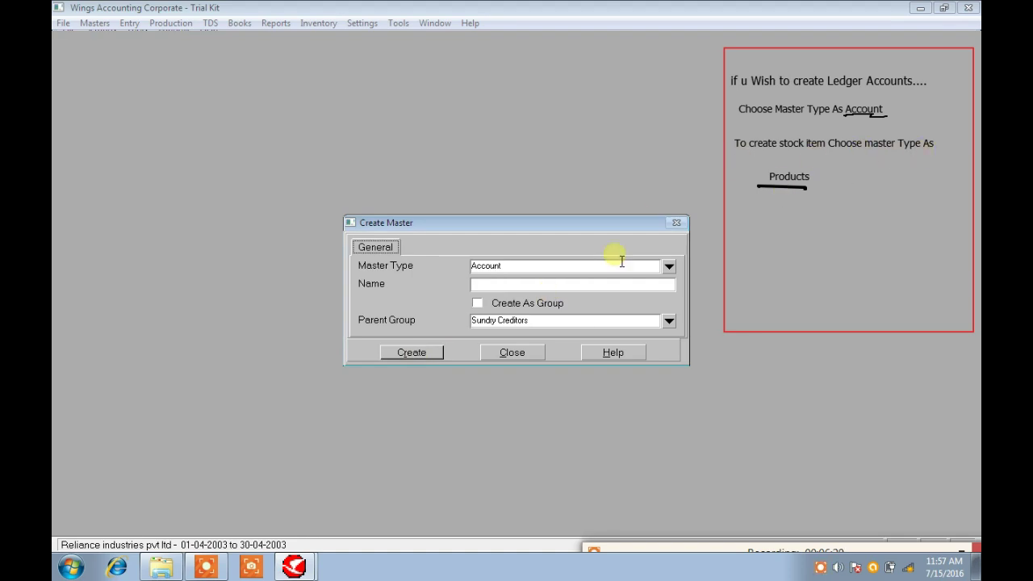
- Set the master type to Product and name the new master "lcd moniters"
{"action": "left_click", "coordinate": [669, 267]}
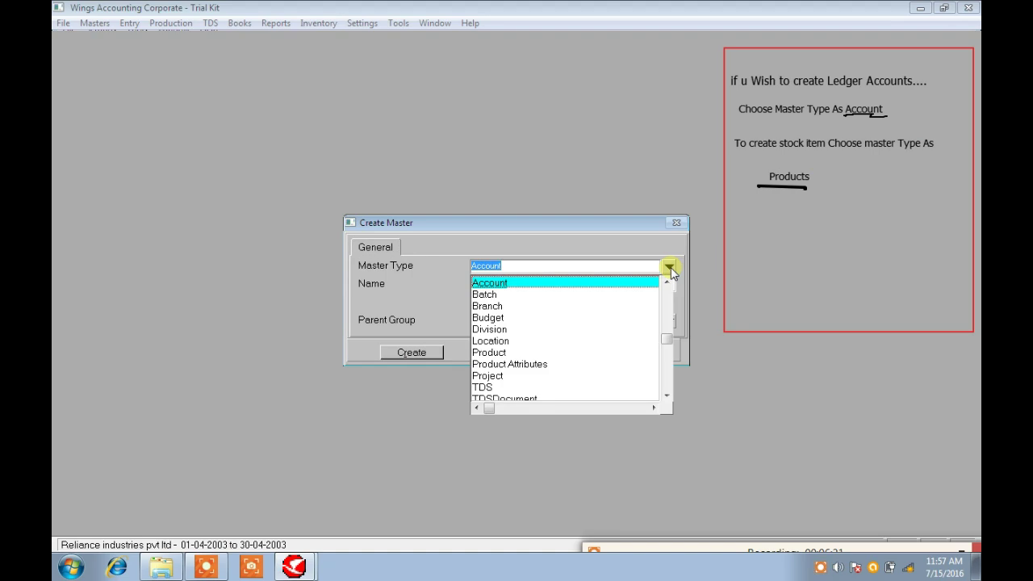
{"action": "type", "text": "pro"}
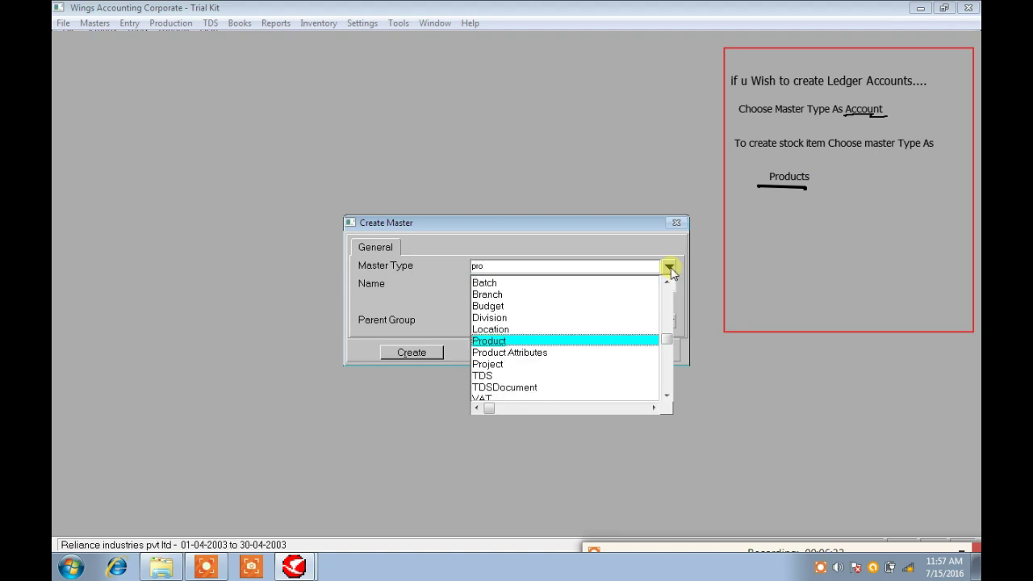
{"action": "left_click", "coordinate": [586, 339]}
{"action": "left_click", "coordinate": [481, 287]}
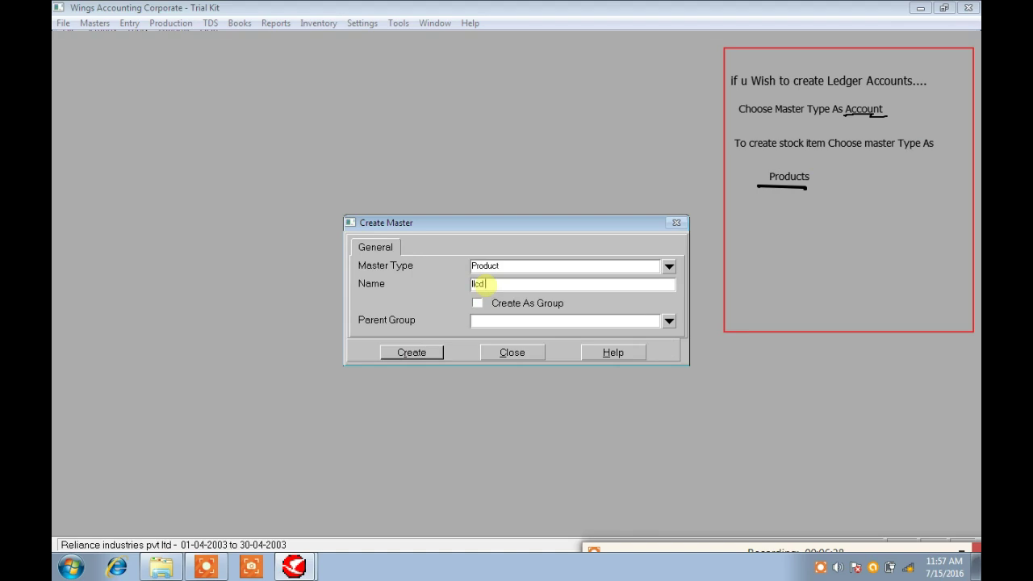
{"action": "type", "text": "lcd moniters"}
- Create the product under the parent group All Products, then dismiss the message and close the master creation dialog
{"action": "left_click", "coordinate": [478, 320]}
{"action": "type", "text": "a"}
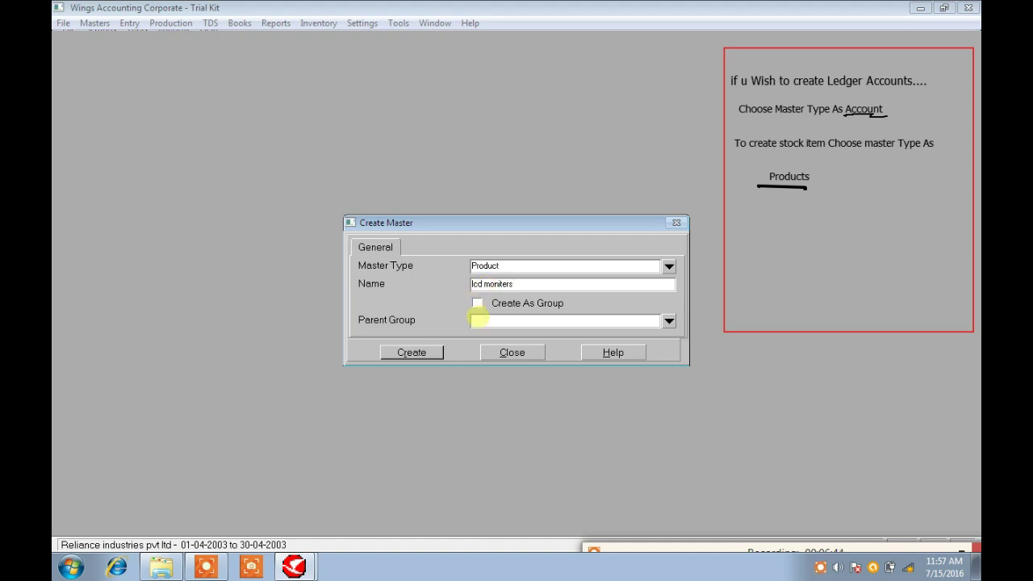
{"action": "type", "text": "l"}
{"action": "type", "text": "l pro"}
{"action": "key", "text": "Tab"}
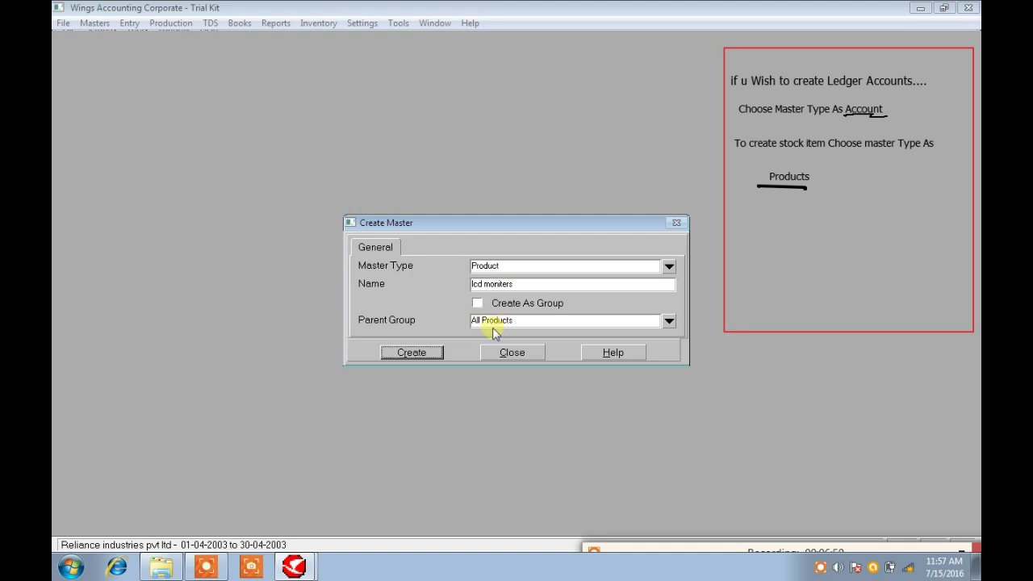
{"action": "left_click", "coordinate": [420, 353]}
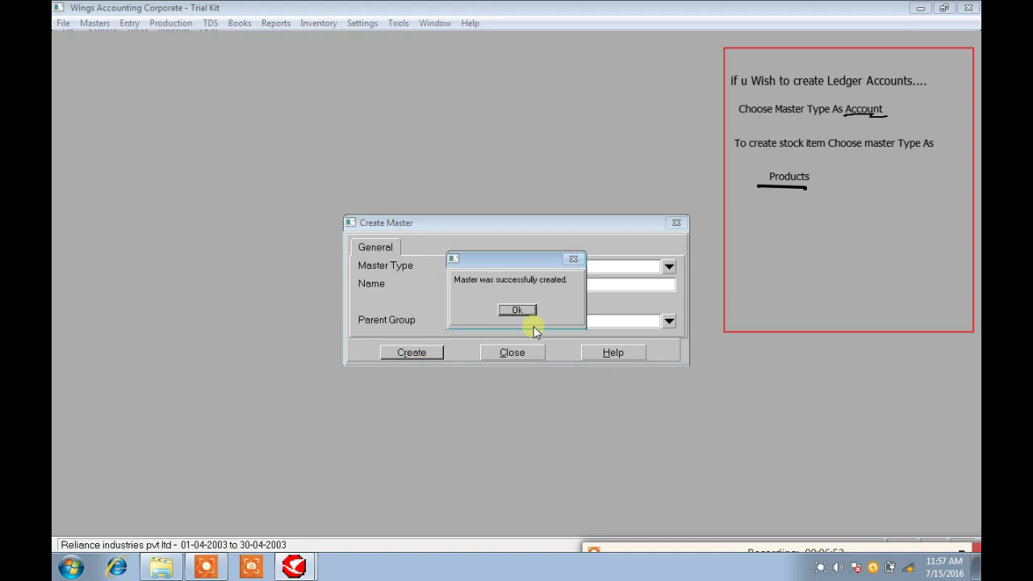
{"action": "left_click", "coordinate": [518, 310]}
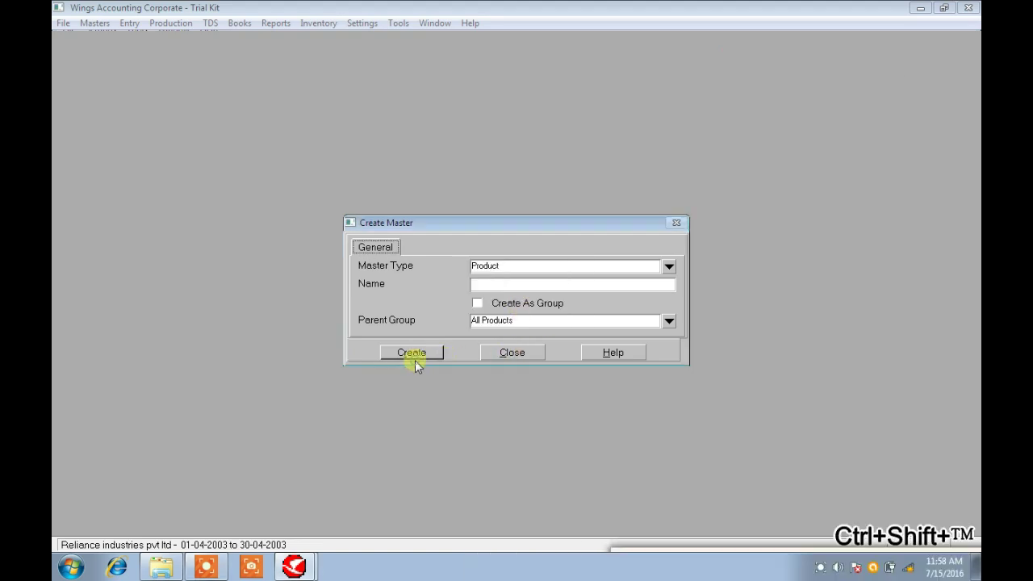
{"action": "left_click", "coordinate": [493, 352]}
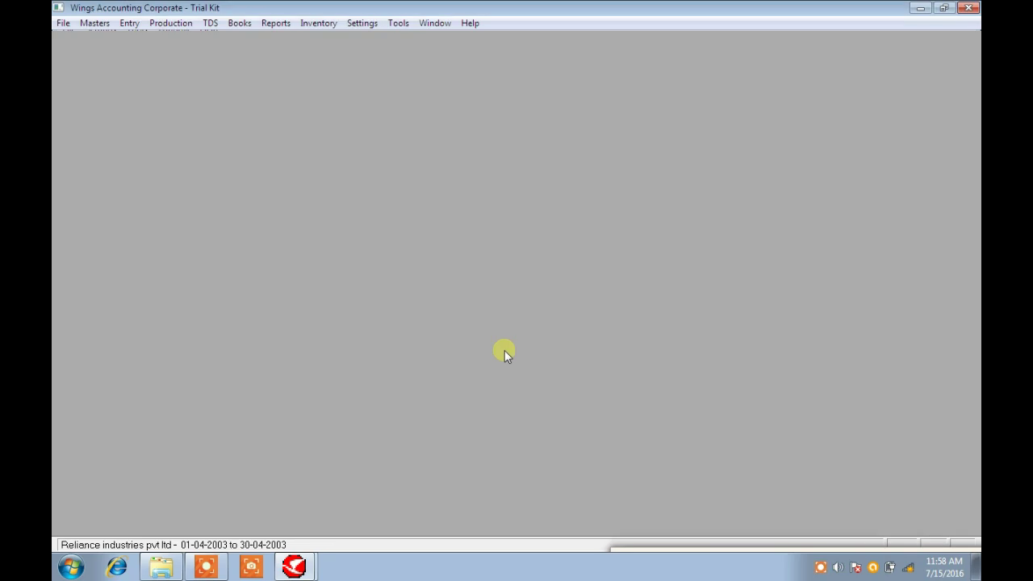
- Open the cash receipts entry form and start editing voucher number 1
{"action": "left_click", "coordinate": [130, 24]}
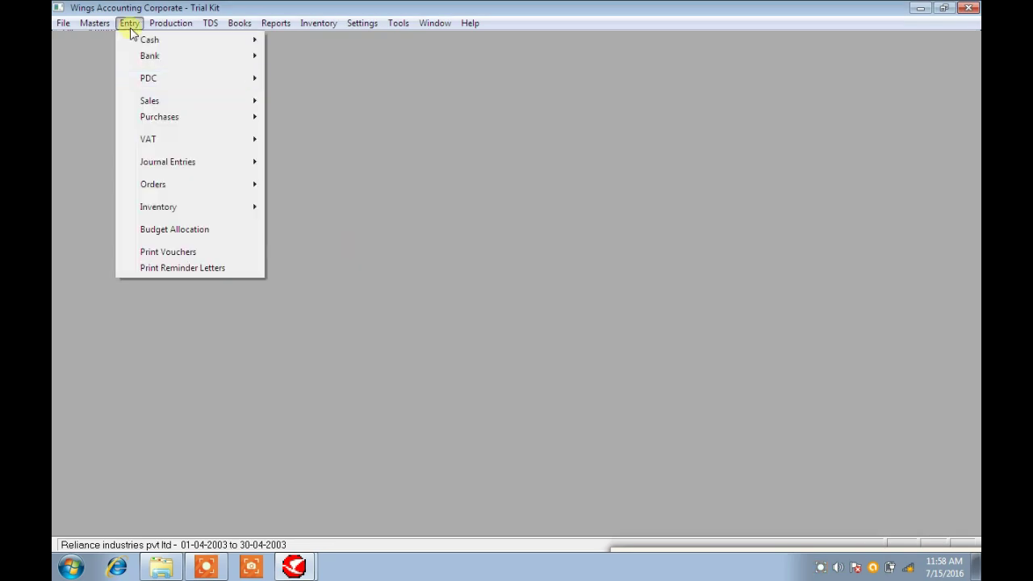
{"action": "left_click", "coordinate": [365, 108]}
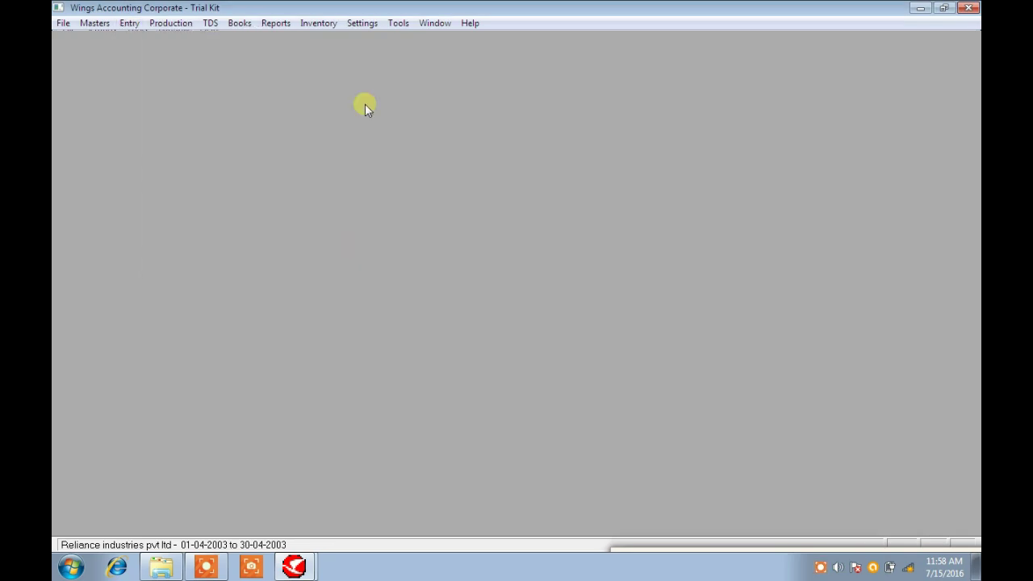
{"action": "key", "text": "alt+e"}
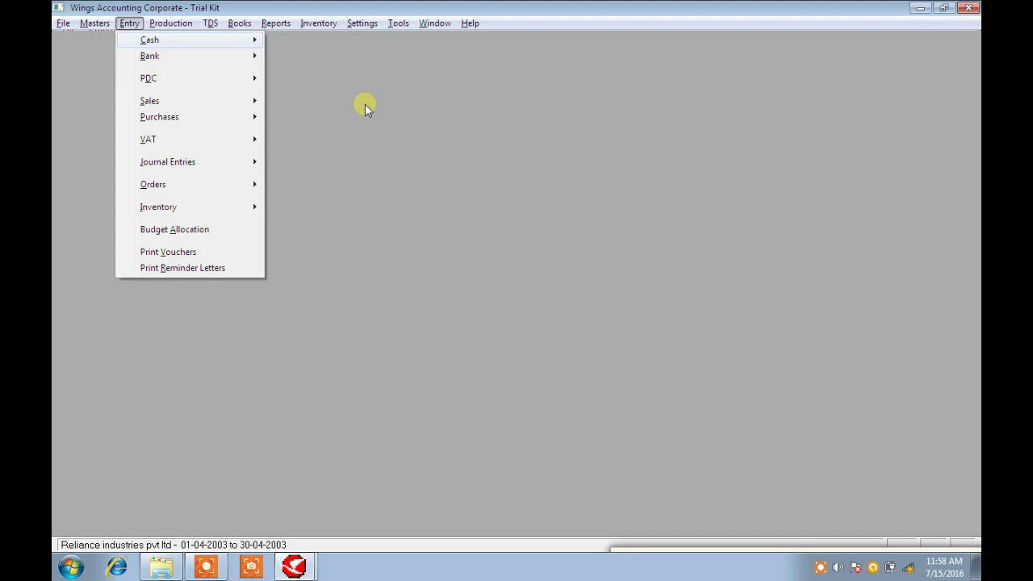
{"action": "left_click", "coordinate": [130, 24]}
{"action": "left_click", "coordinate": [131, 24]}
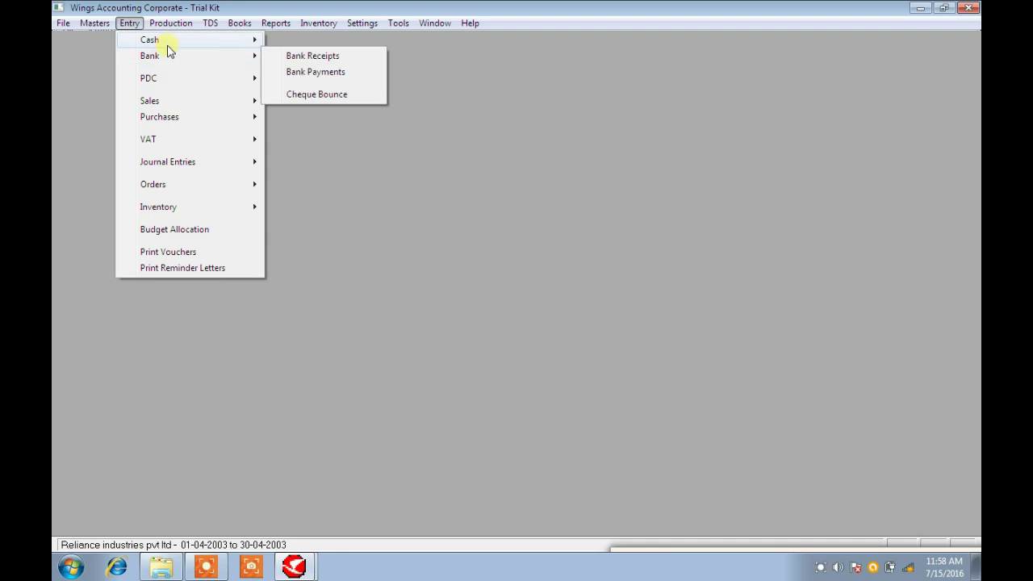
{"action": "mouse_move", "coordinate": [180, 41]}
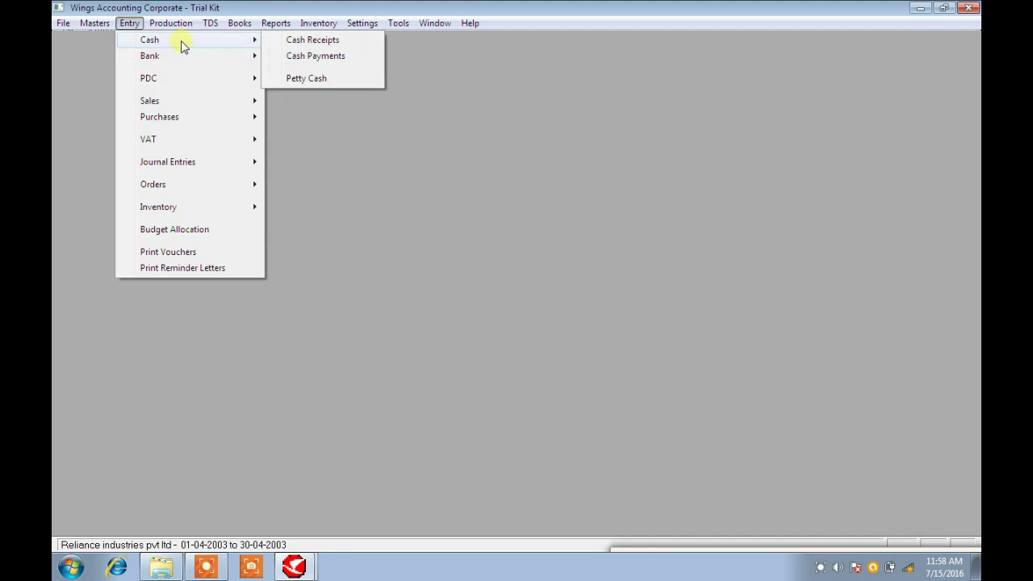
{"action": "left_click", "coordinate": [298, 41]}
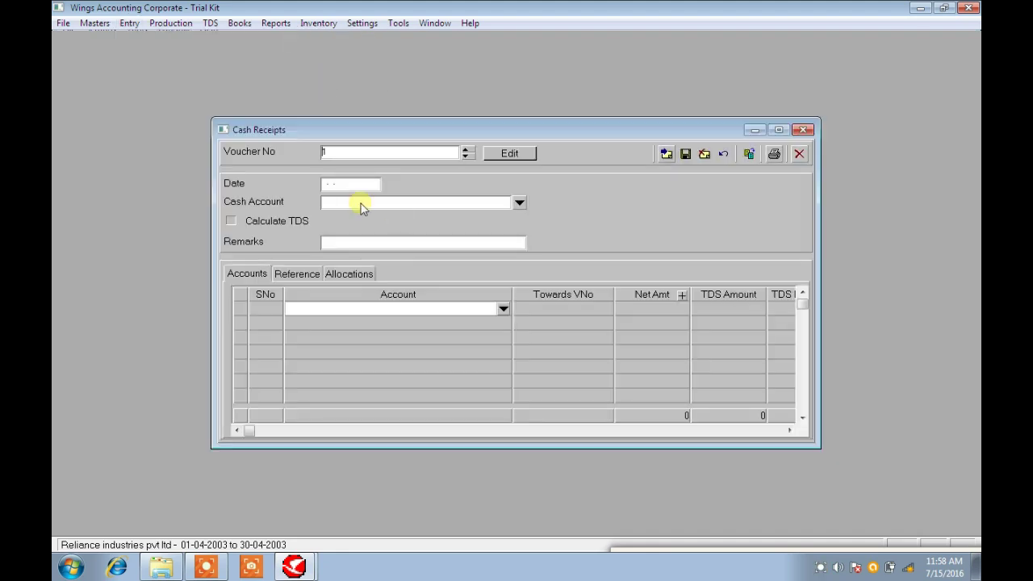
{"action": "left_click", "coordinate": [509, 153]}
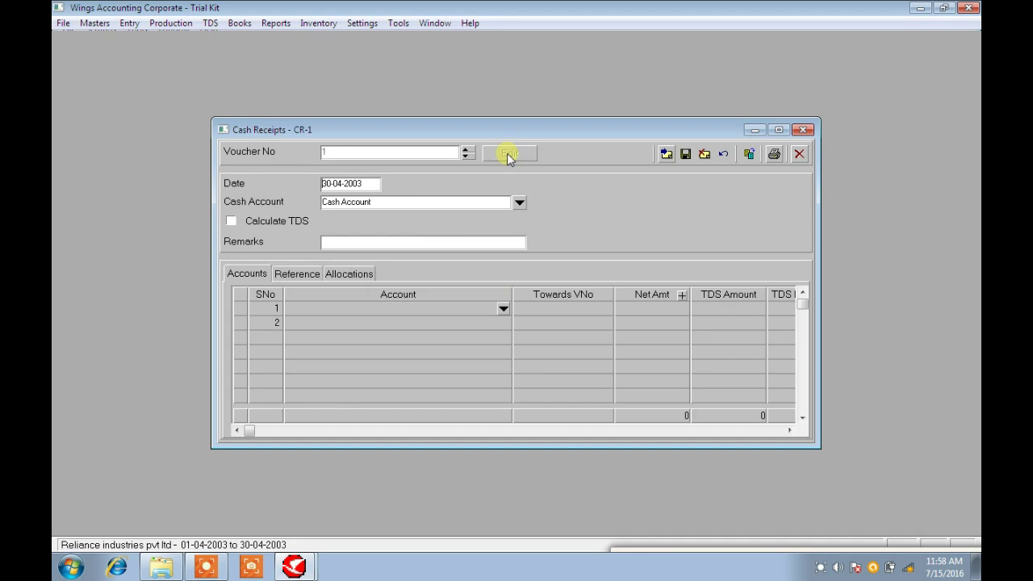
- Set the cash receipt voucher's date to 01-04-2003
{"action": "left_click", "coordinate": [357, 185]}
{"action": "key", "text": "Delete"}
{"action": "key", "text": "Delete"}
{"action": "key", "text": "Delete"}
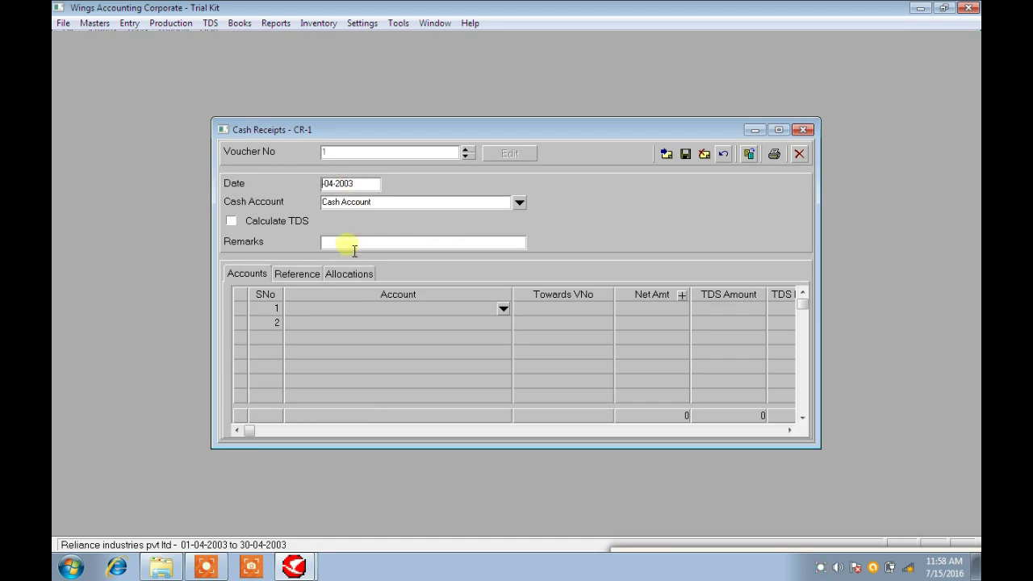
- Fill the receipt's first row with the newly created supplier's account and a net amount of 1234
{"action": "left_click", "coordinate": [328, 309]}
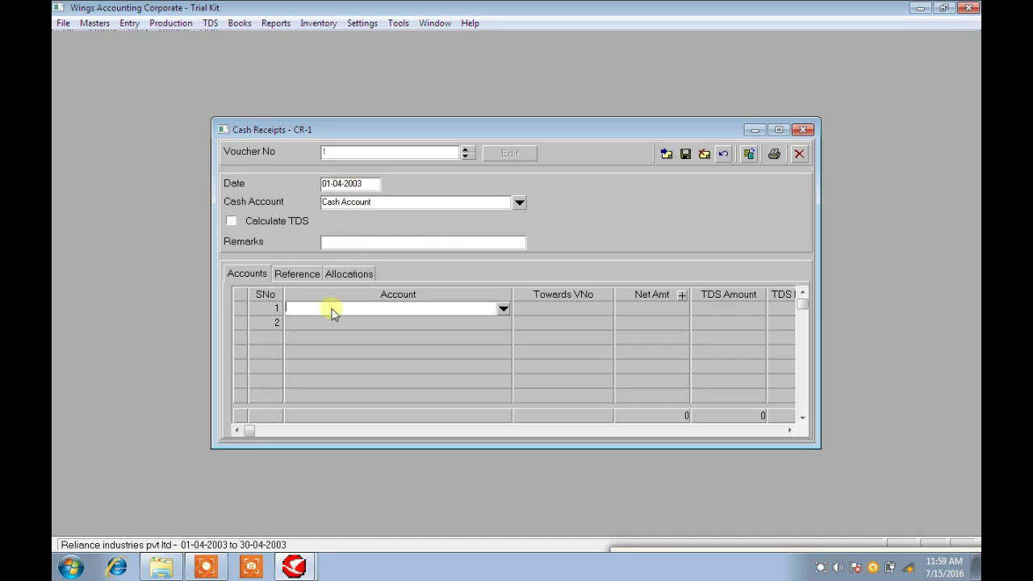
{"action": "left_click", "coordinate": [503, 309]}
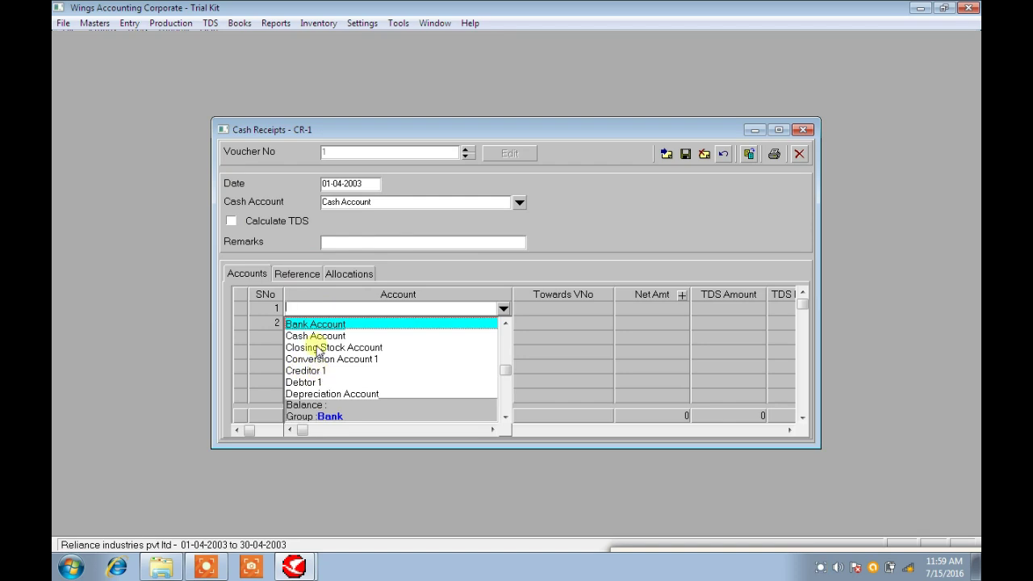
{"action": "type", "text": "m"}
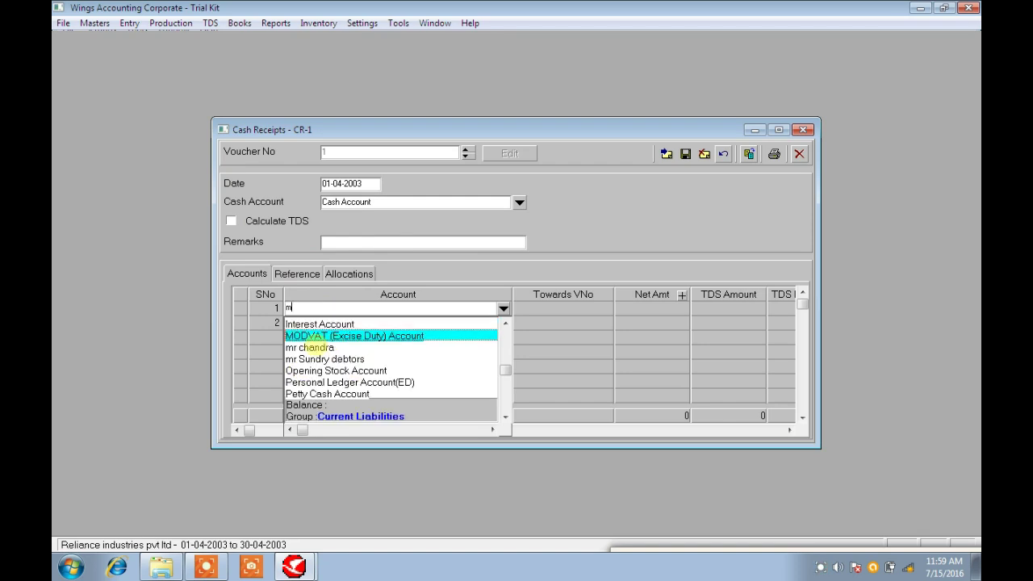
{"action": "left_click", "coordinate": [313, 348]}
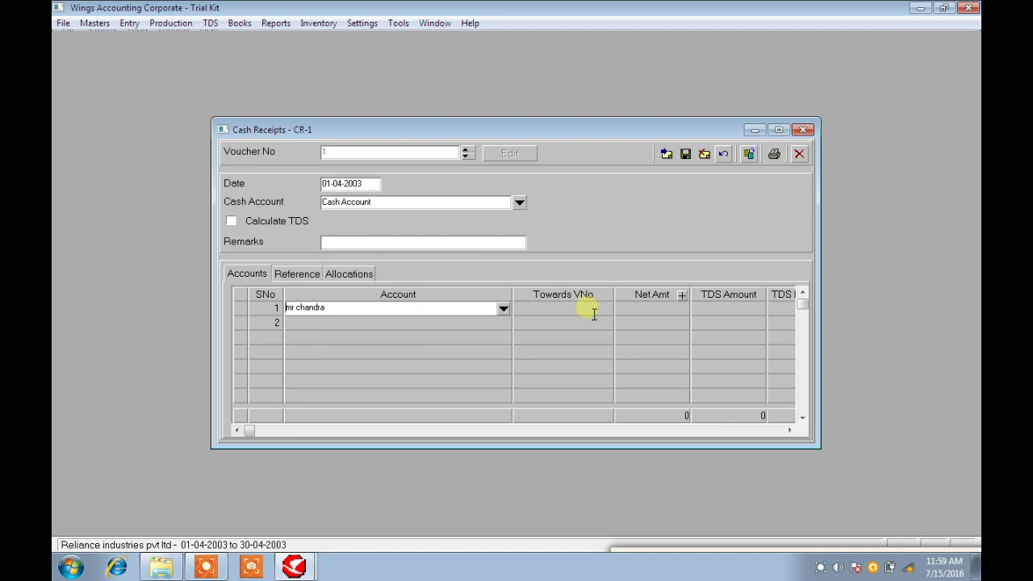
{"action": "left_click", "coordinate": [650, 308]}
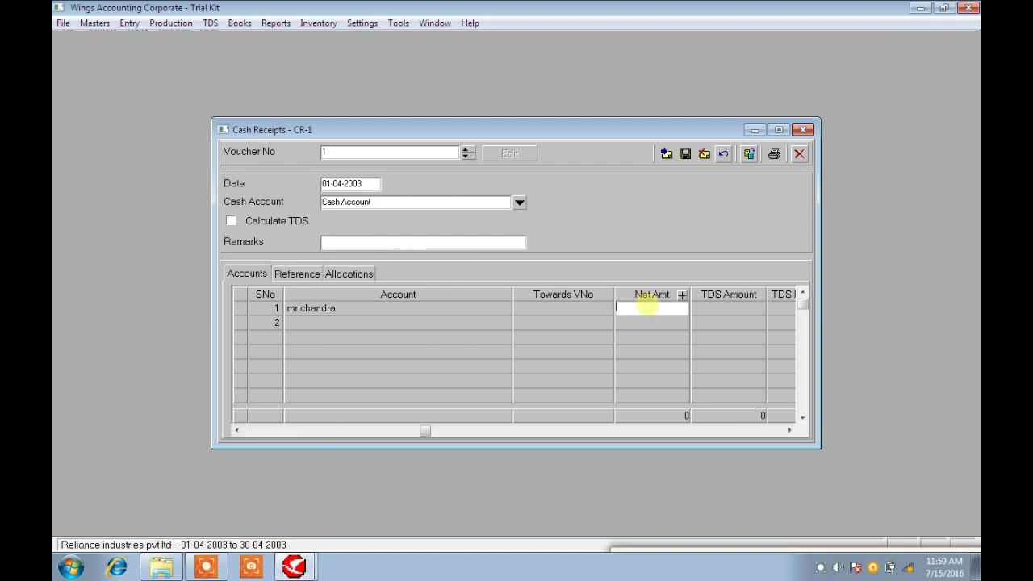
{"action": "type", "text": "1234"}
{"action": "key", "text": "Return"}
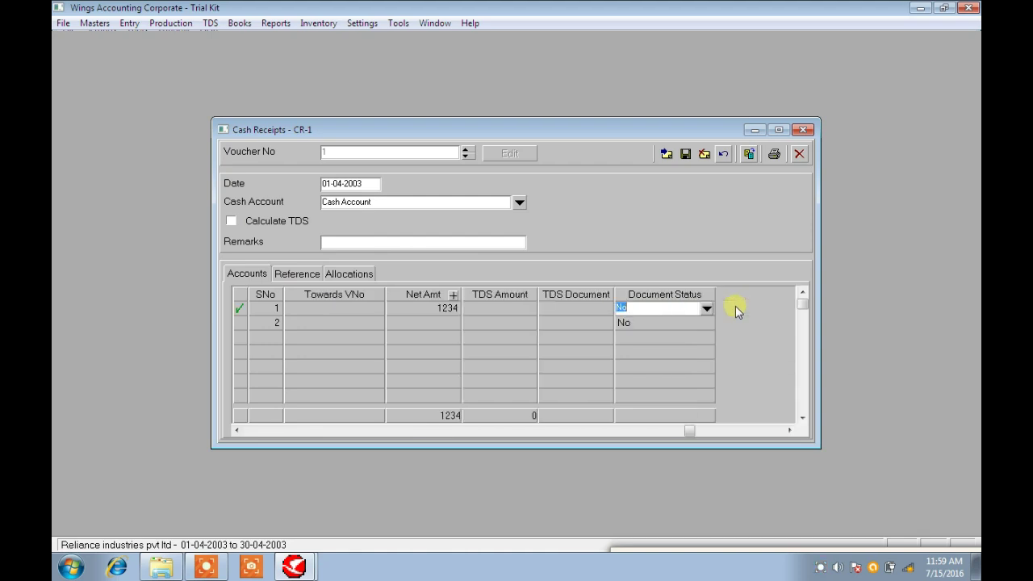
{"action": "key", "text": "Return"}
{"action": "key", "text": "Return"}
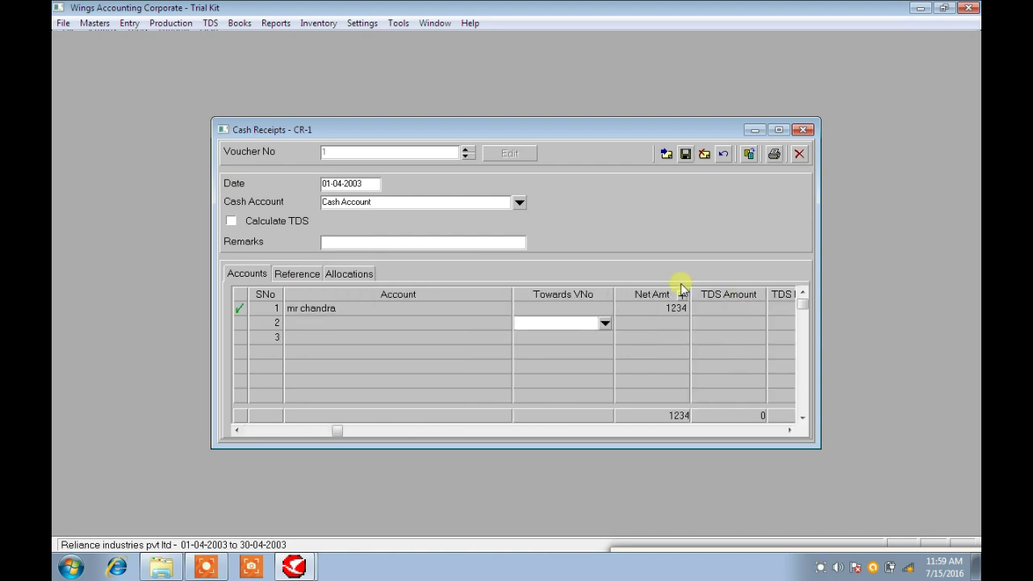
- Save the cash receipt voucher and close the cash receipts form
{"action": "left_click", "coordinate": [685, 156]}
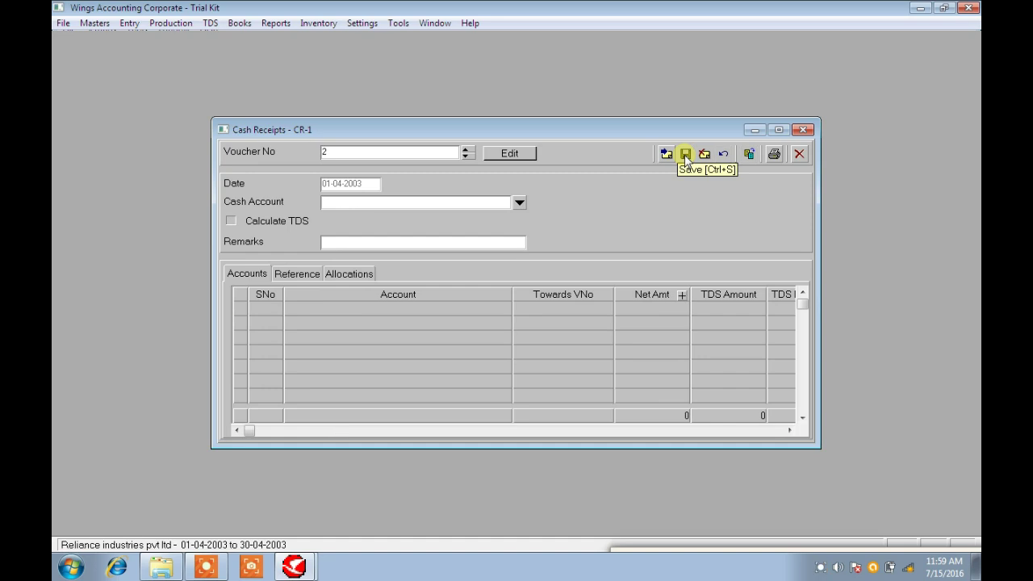
{"action": "left_click", "coordinate": [509, 153]}
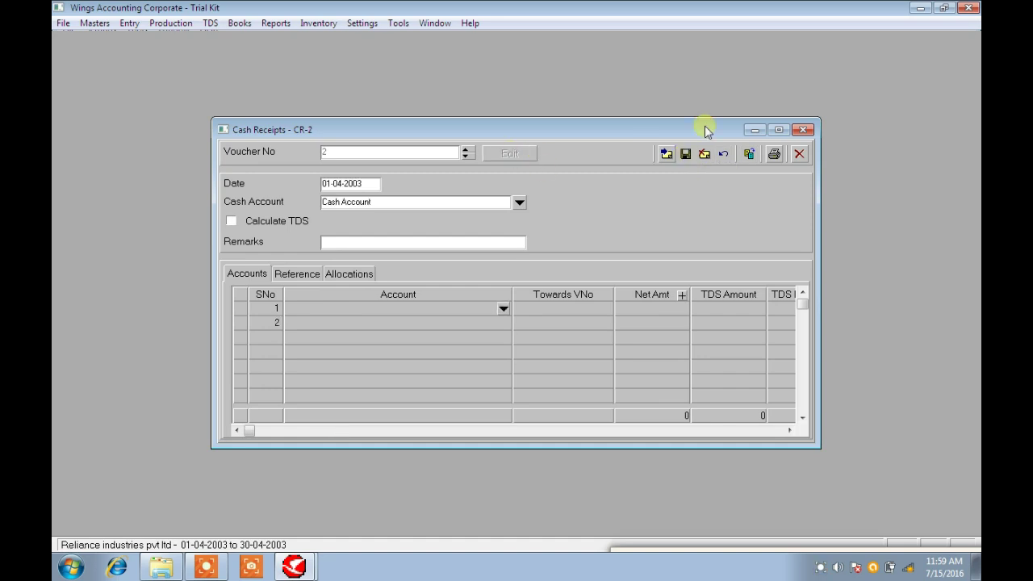
{"action": "left_click", "coordinate": [803, 130]}
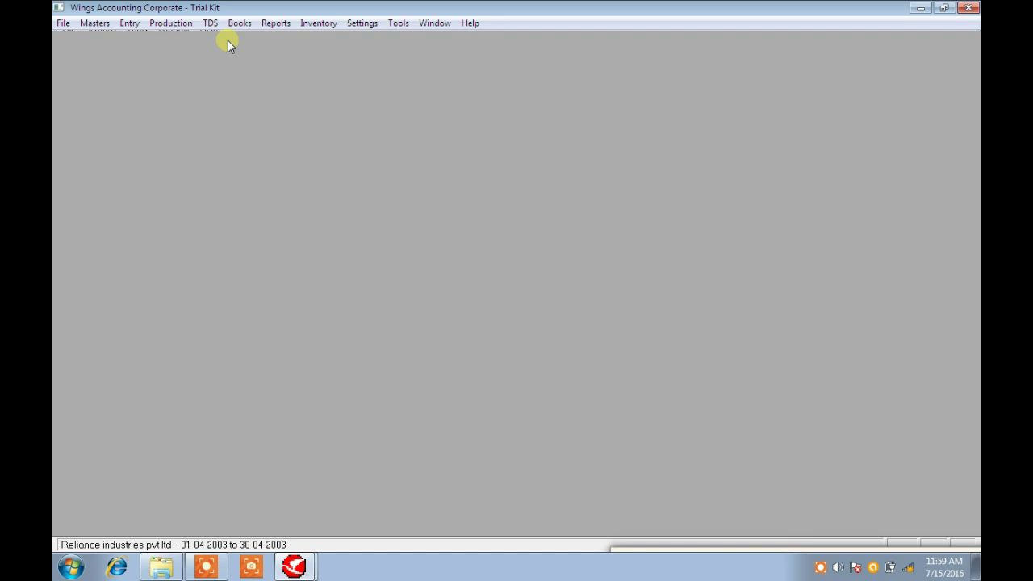
- Open the purchase voucher entry form for recording purchases
{"action": "left_click", "coordinate": [129, 24]}
{"action": "mouse_move", "coordinate": [151, 58]}
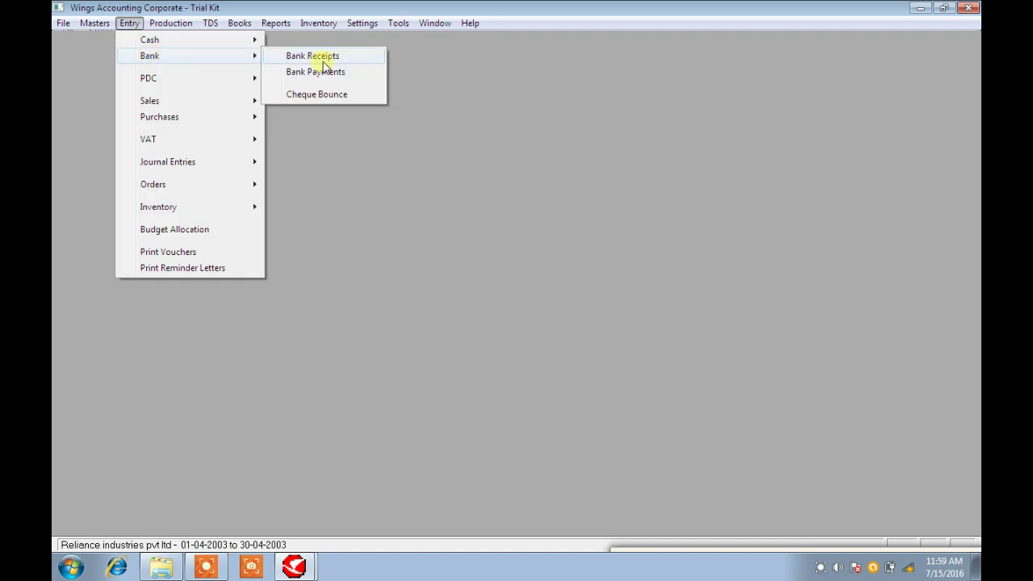
{"action": "mouse_move", "coordinate": [208, 45]}
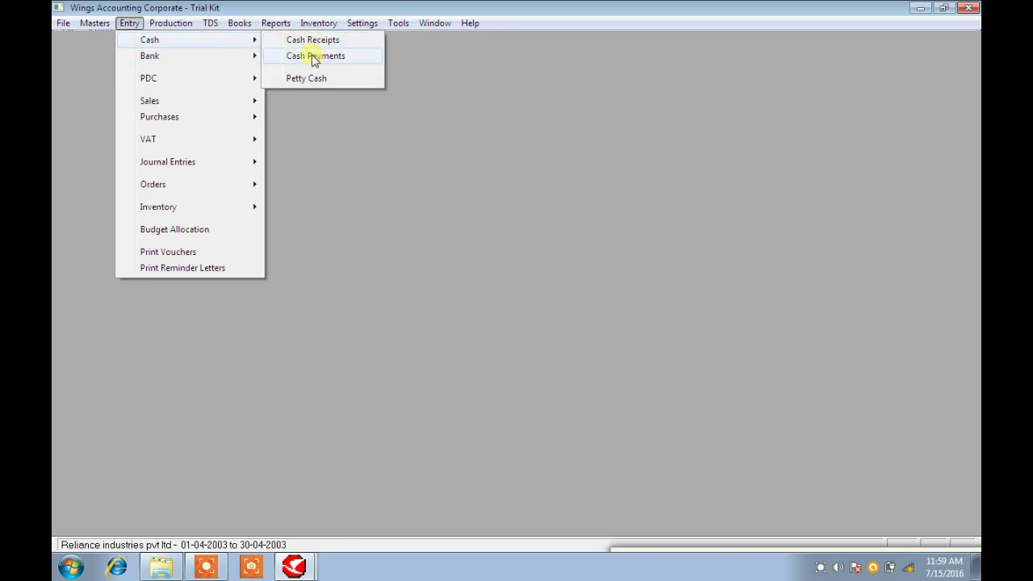
{"action": "mouse_move", "coordinate": [256, 56]}
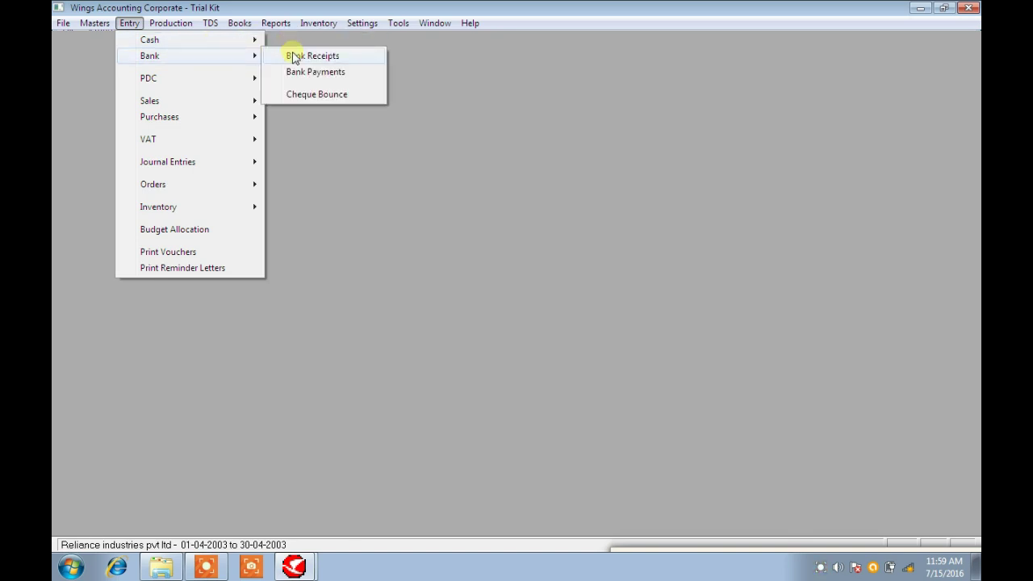
{"action": "mouse_move", "coordinate": [202, 82]}
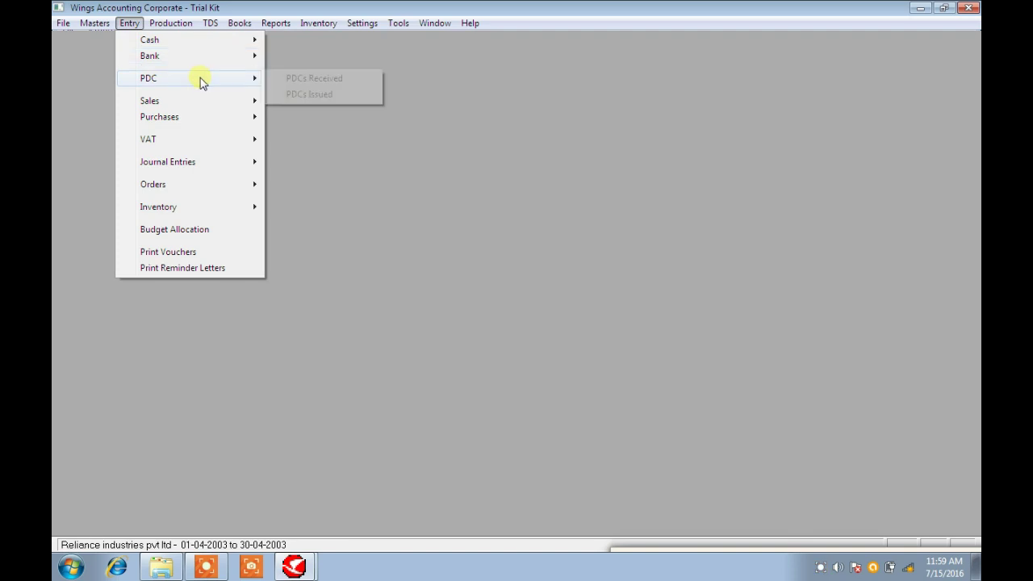
{"action": "mouse_move", "coordinate": [200, 121]}
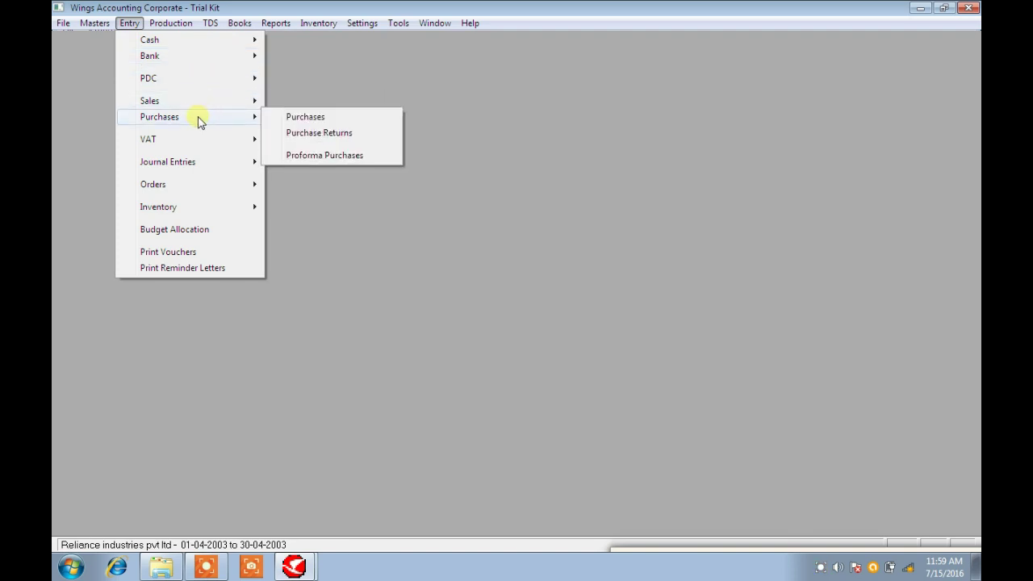
{"action": "left_click", "coordinate": [318, 117]}
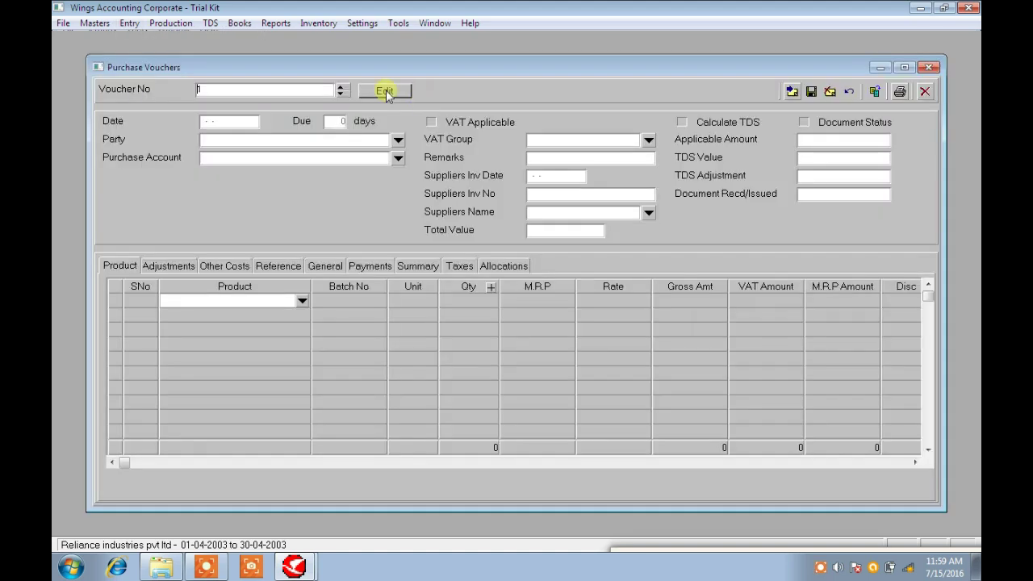
- Start purchase voucher 1 and set its date to 01-04-2003
{"action": "left_click", "coordinate": [385, 91]}
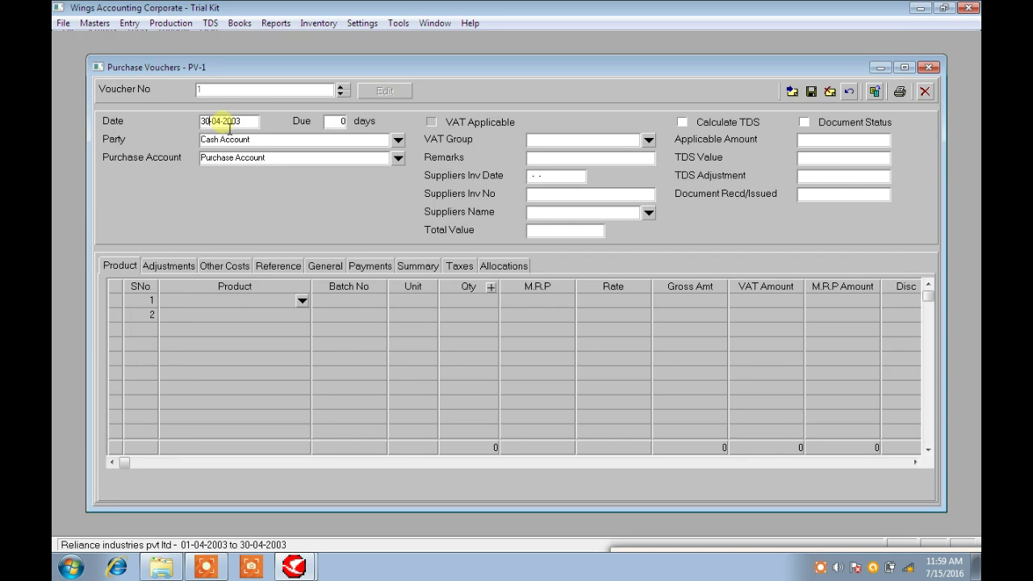
{"action": "key", "text": "Delete"}
{"action": "key", "text": "Delete"}
{"action": "key", "text": "Delete"}
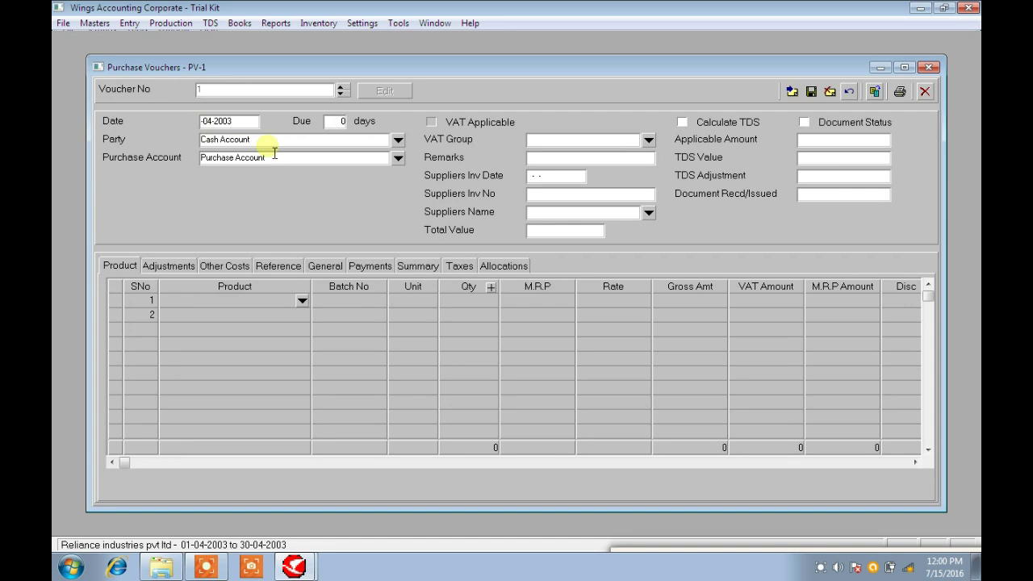
{"action": "type", "text": "01"}
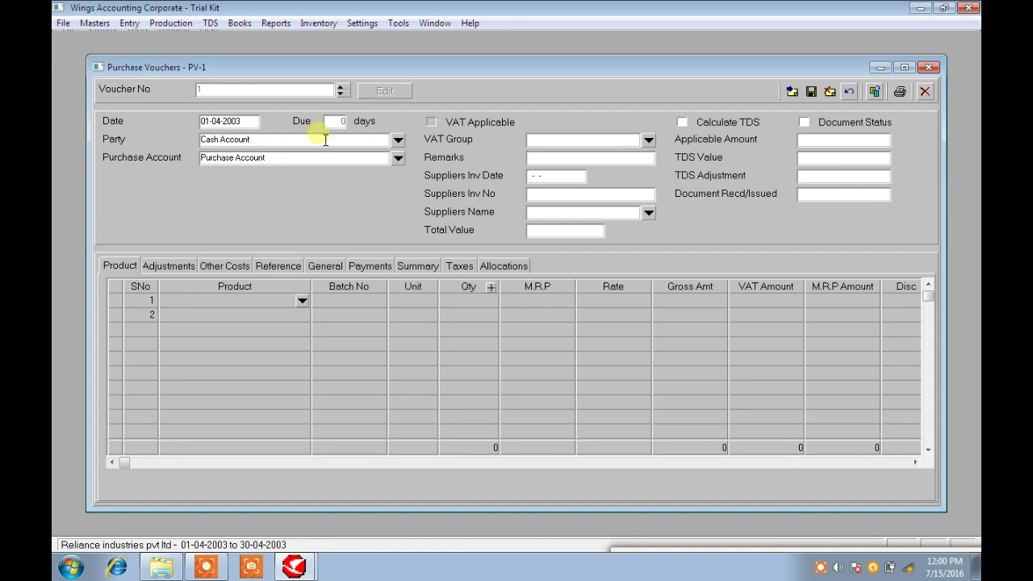
{"action": "left_click", "coordinate": [208, 303]}
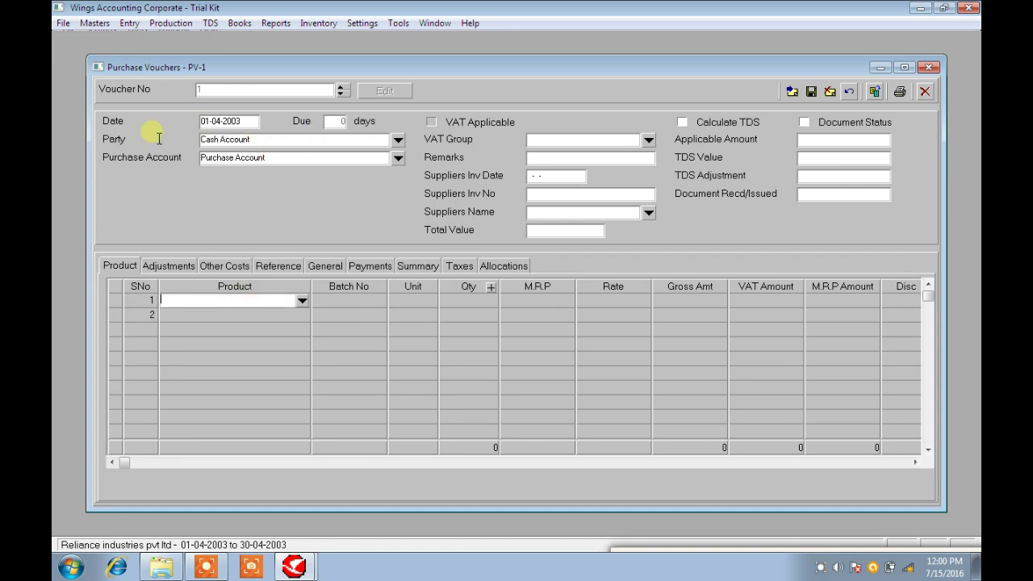
- Set the purchase voucher's party to the supplier's personal account instead of the cash account
{"action": "left_click", "coordinate": [398, 141]}
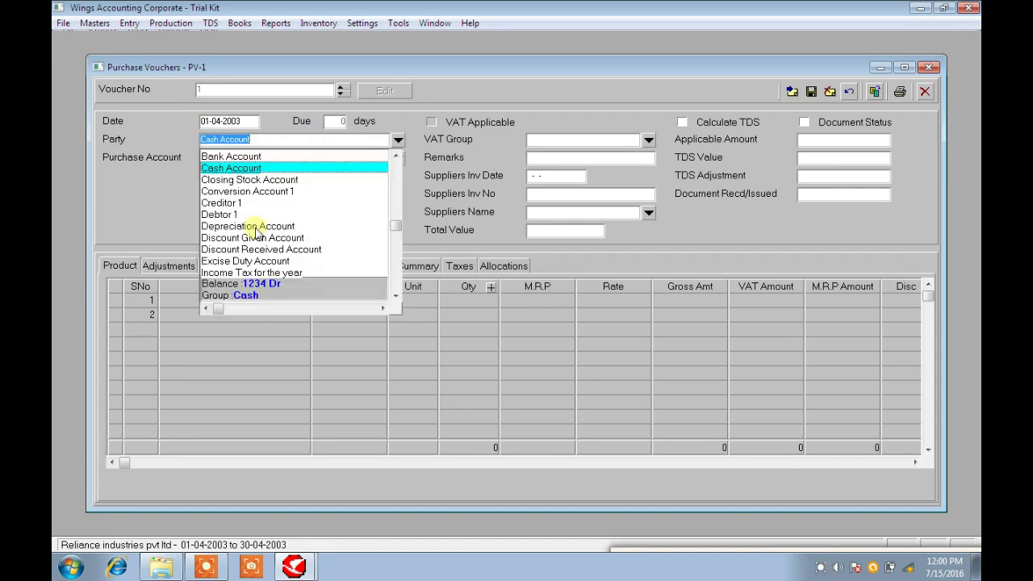
{"action": "type", "text": "m"}
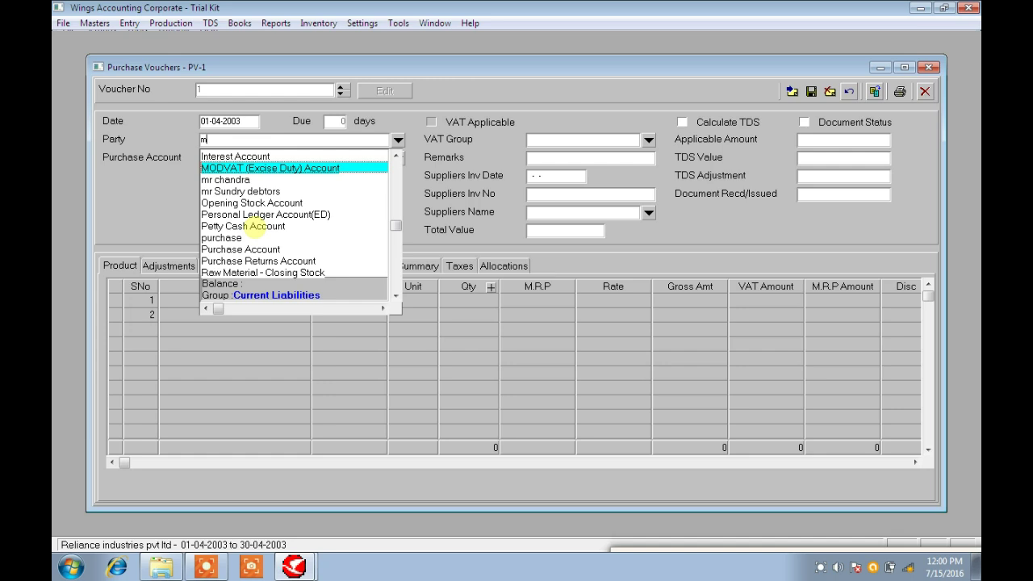
{"action": "left_click", "coordinate": [229, 181]}
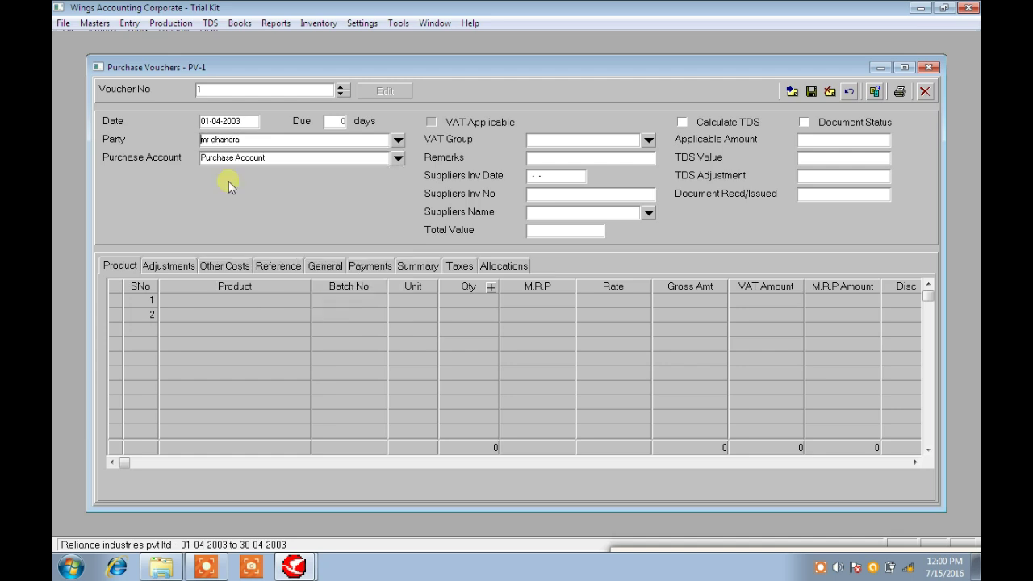
- Fill the voucher's first product row with hp printers, a quantity of 100 and a rate of 200
{"action": "left_click", "coordinate": [197, 300]}
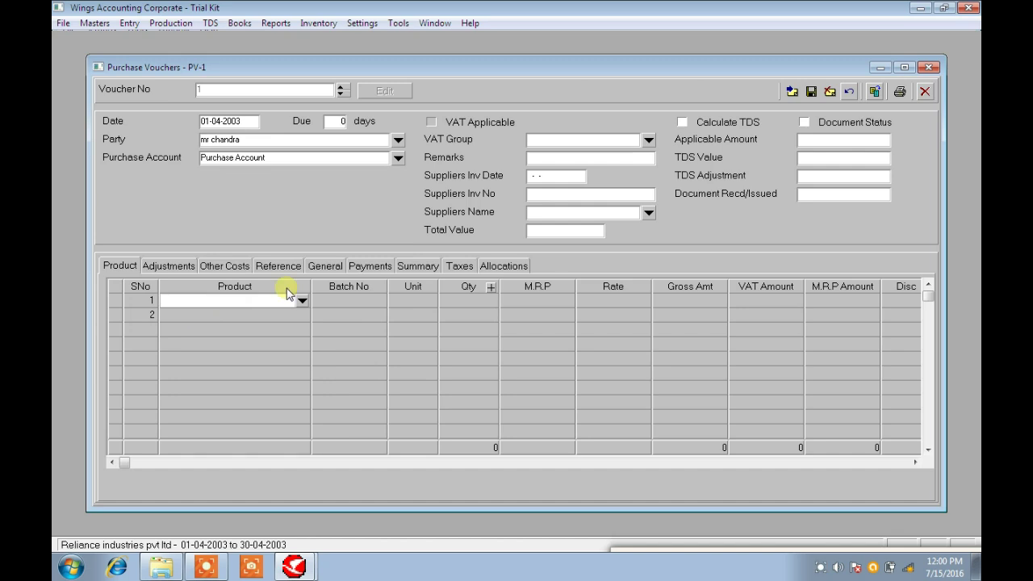
{"action": "left_click", "coordinate": [303, 300]}
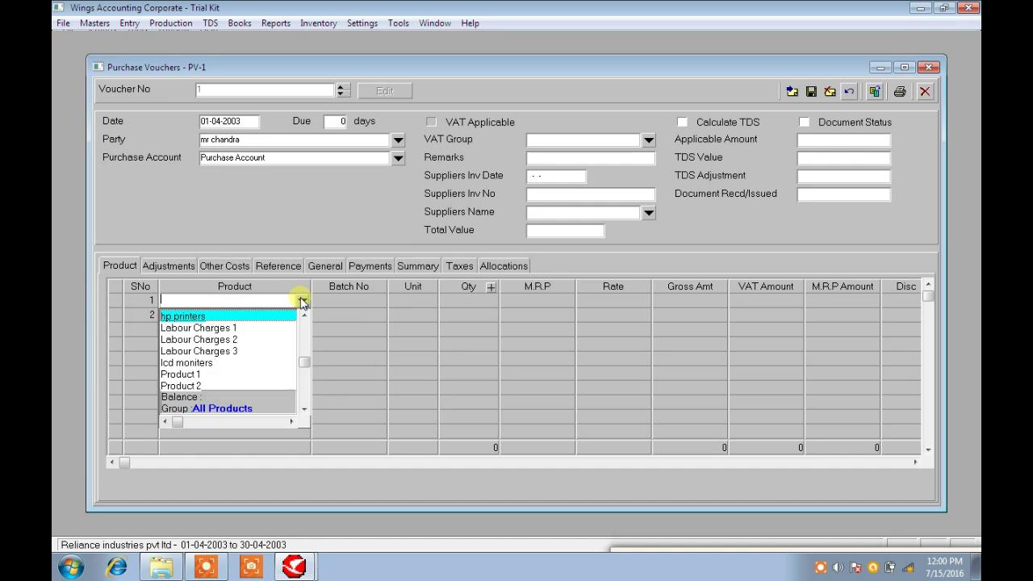
{"action": "left_click", "coordinate": [195, 317]}
{"action": "left_click", "coordinate": [351, 299]}
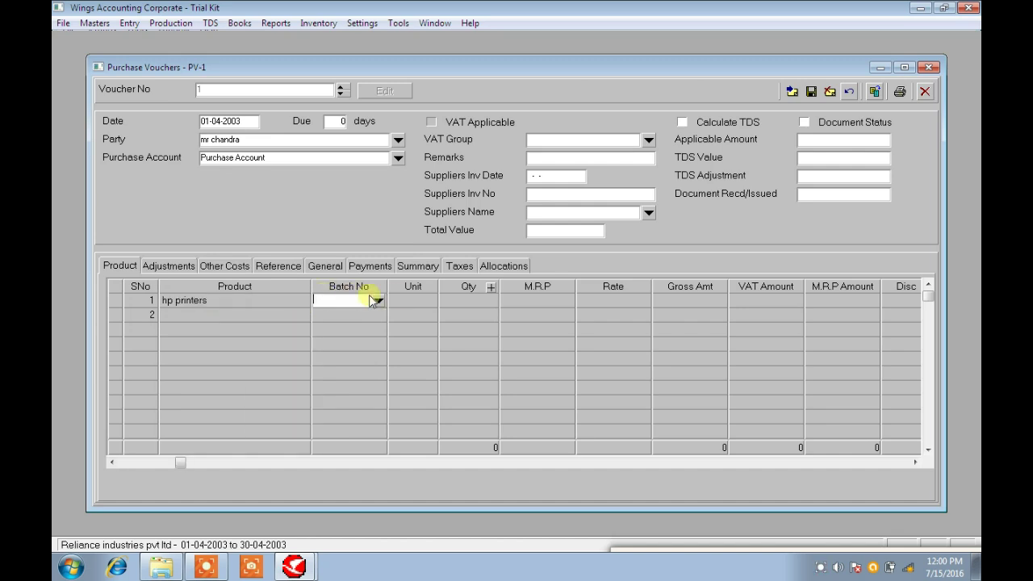
{"action": "left_click", "coordinate": [407, 298]}
{"action": "left_click", "coordinate": [467, 301]}
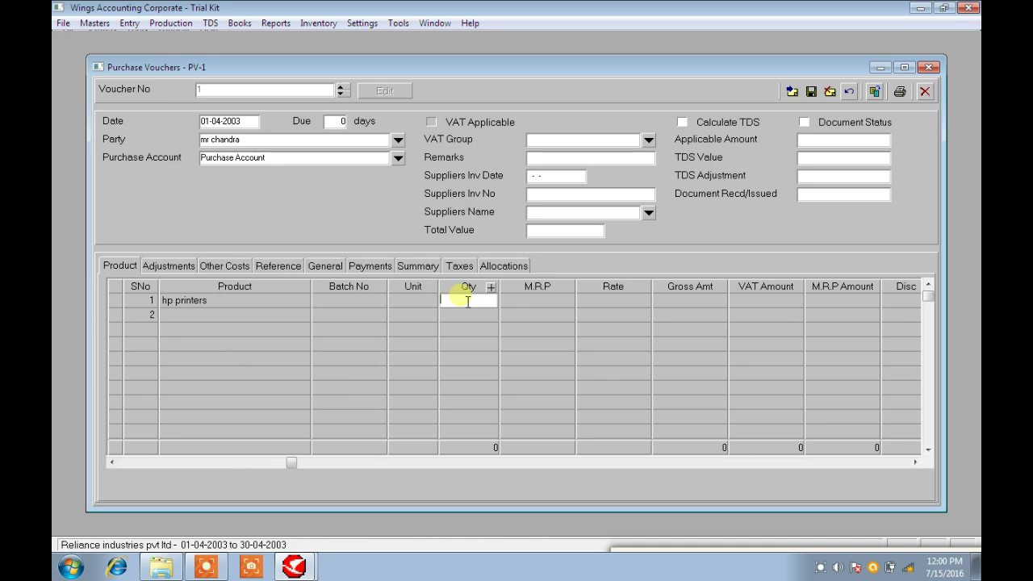
{"action": "type", "text": "100"}
{"action": "left_click", "coordinate": [606, 296]}
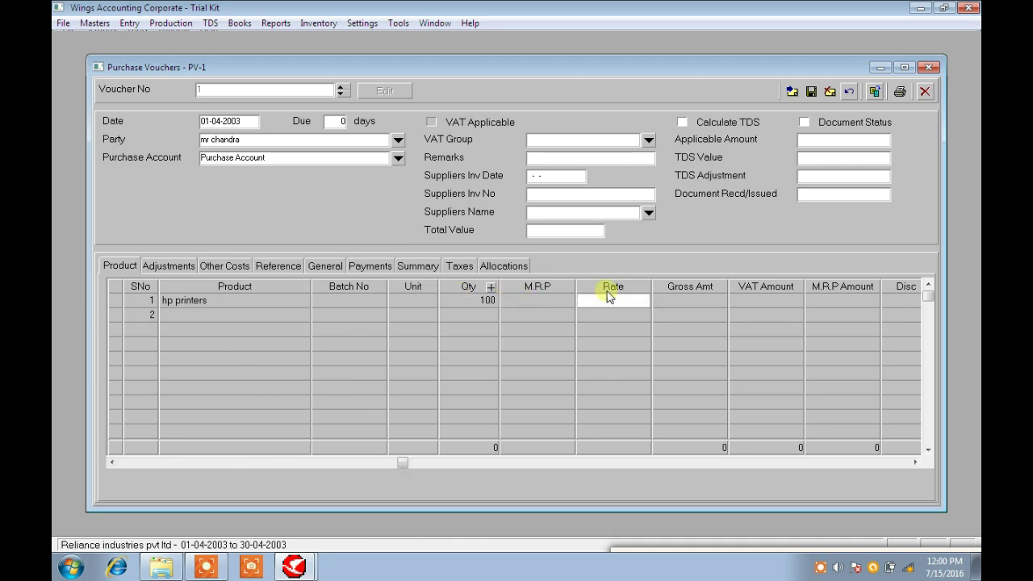
{"action": "type", "text": "200"}
{"action": "key", "text": "Return"}
{"action": "key", "text": "Return"}
{"action": "key", "text": "Return"}
{"action": "key", "text": "Return"}
{"action": "key", "text": "Return"}
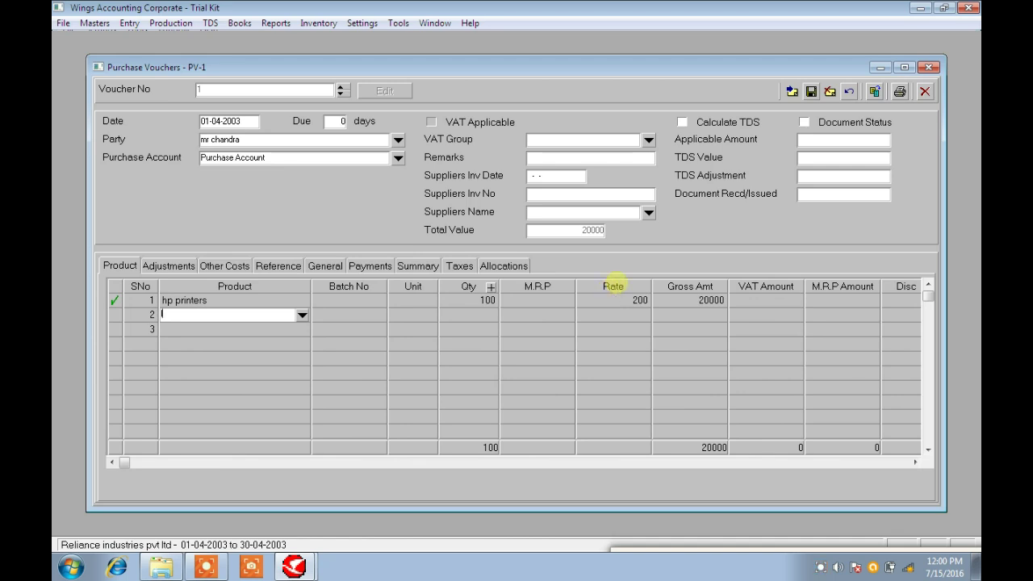
- Fill the second product row with lcd moniters, quantity 100 and rate 300, and save the purchase voucher
{"action": "type", "text": "lcd moniters"}
{"action": "key", "text": "Return"}
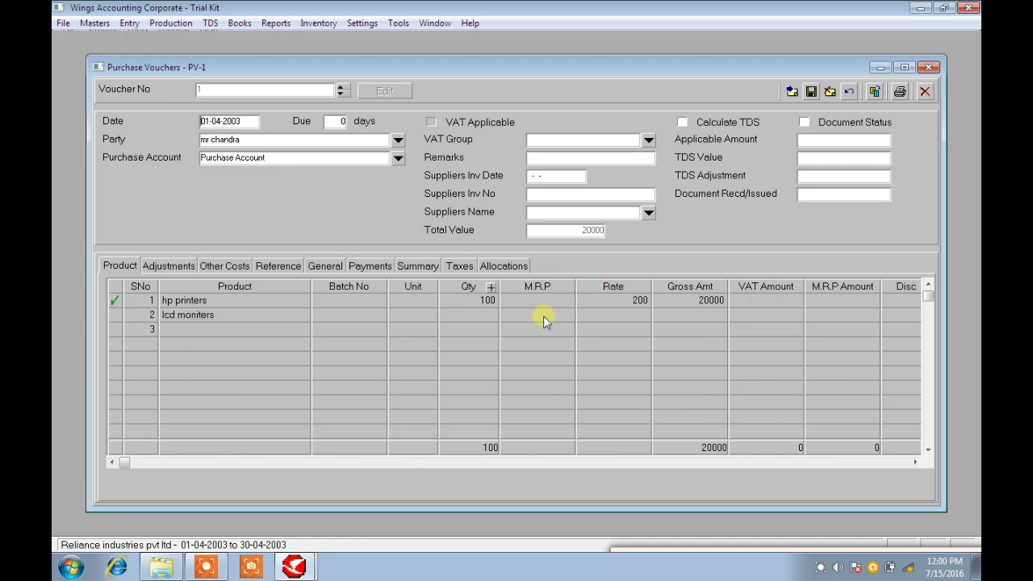
{"action": "left_click", "coordinate": [452, 314]}
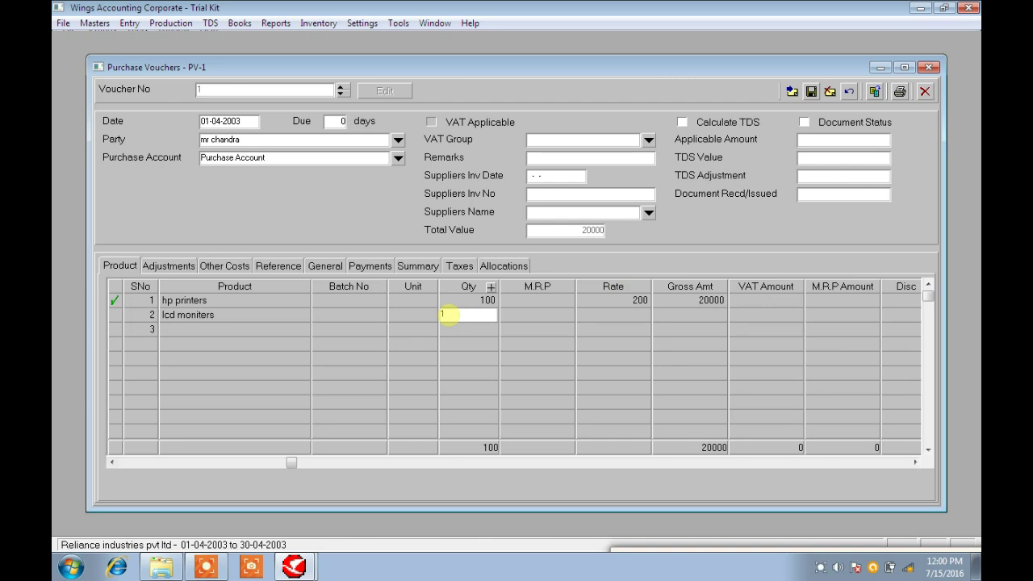
{"action": "left_click", "coordinate": [630, 315]}
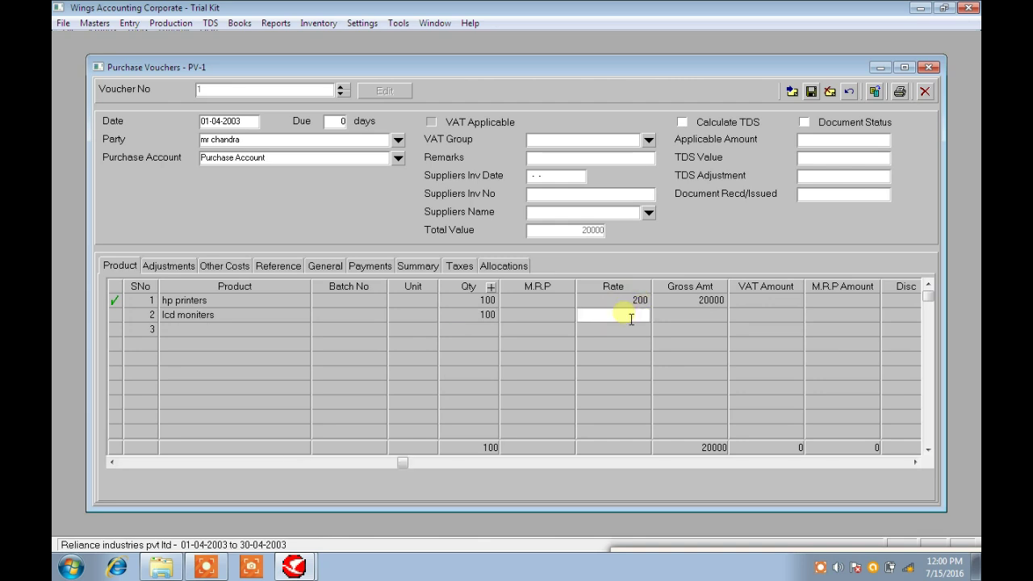
{"action": "type", "text": "300"}
{"action": "key", "text": "Return"}
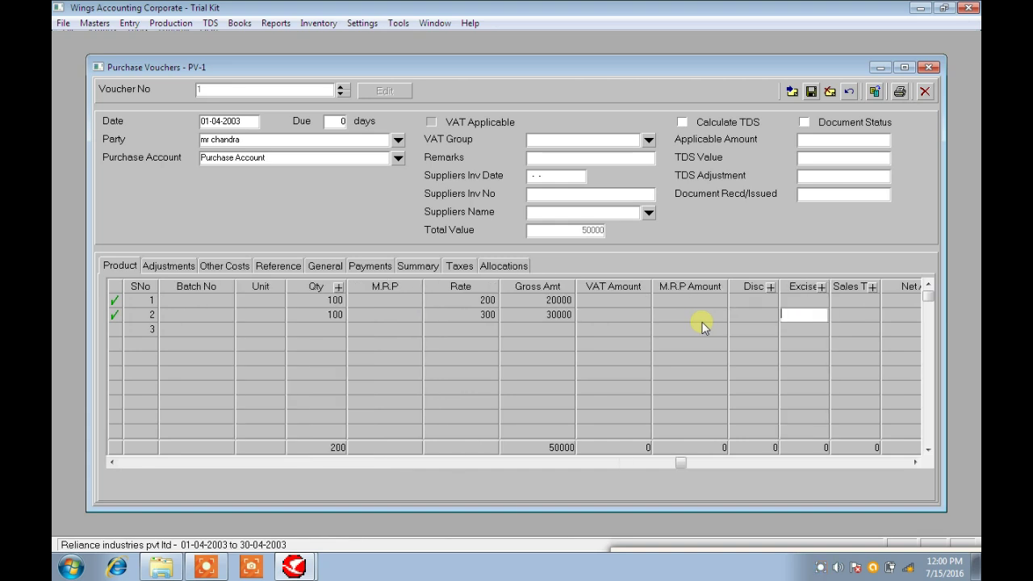
{"action": "key", "text": "Return"}
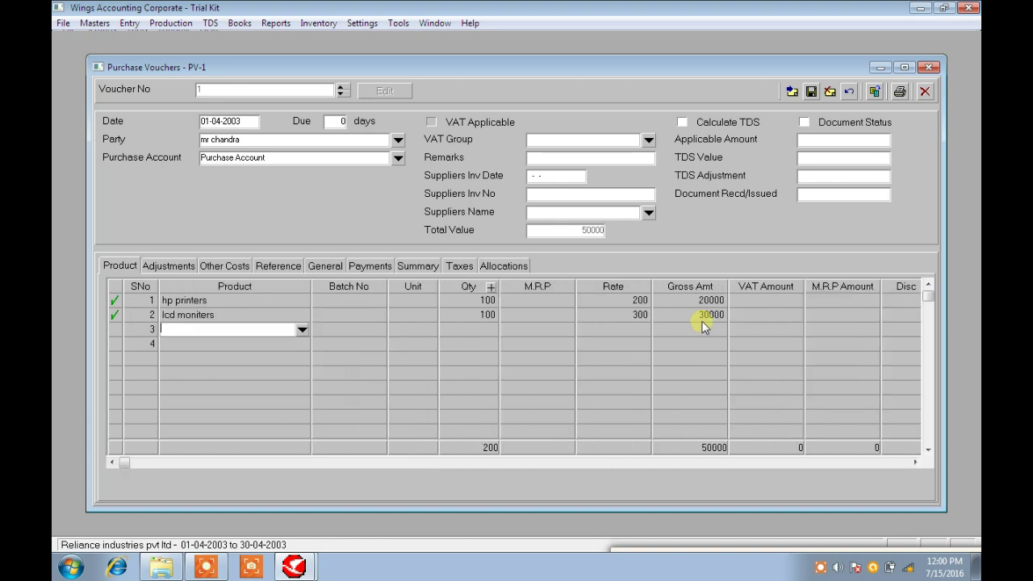
{"action": "left_click", "coordinate": [810, 94]}
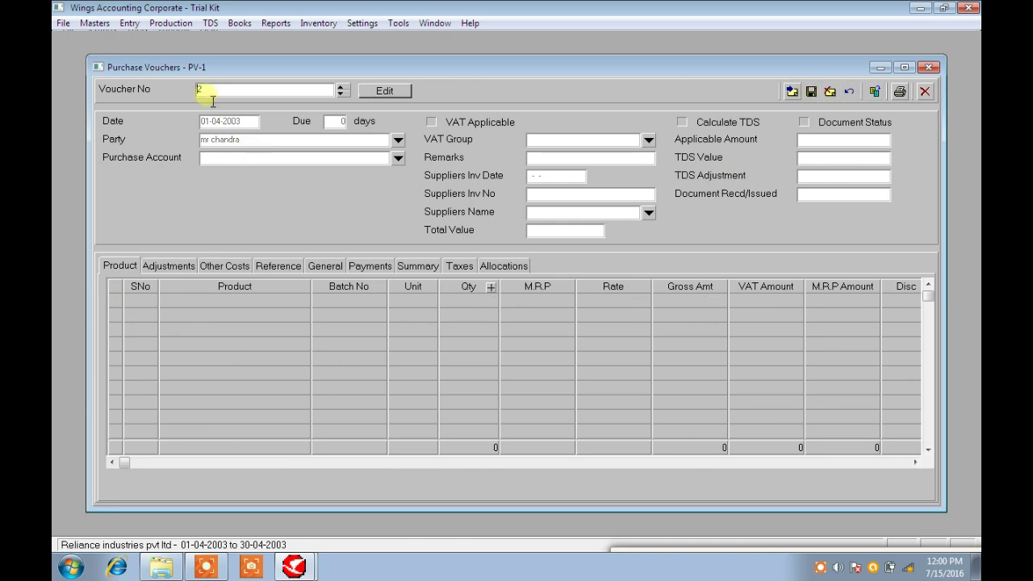
- Start purchase voucher 2 and set its party to Cash Account
{"action": "left_click", "coordinate": [383, 91]}
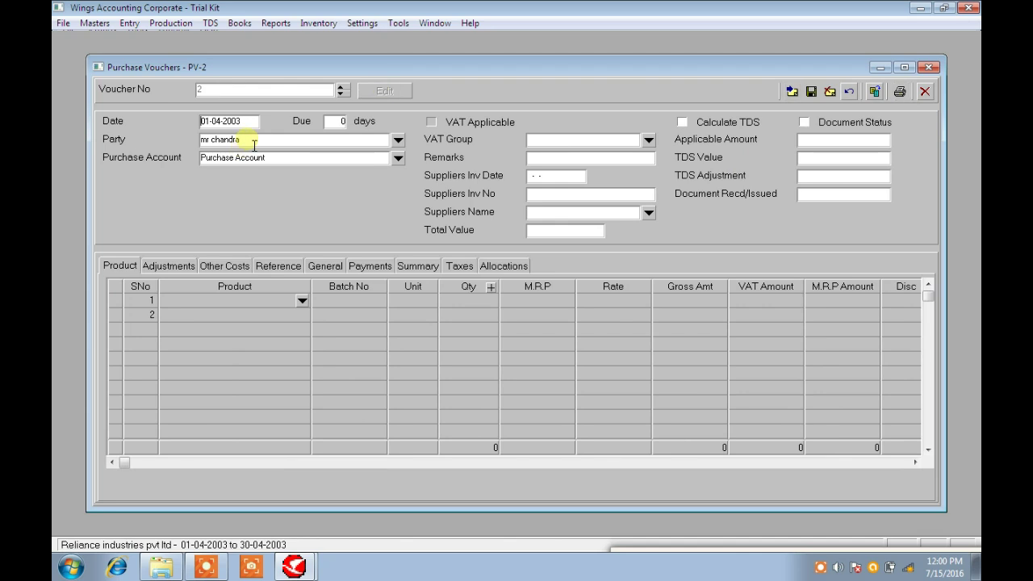
{"action": "key", "text": "BackSpace"}
{"action": "key", "text": "BackSpace"}
{"action": "key", "text": "BackSpace"}
{"action": "key", "text": "BackSpace"}
{"action": "key", "text": "BackSpace"}
{"action": "key", "text": "BackSpace"}
{"action": "key", "text": "BackSpace"}
{"action": "key", "text": "BackSpace"}
{"action": "key", "text": "BackSpace"}
{"action": "key", "text": "BackSpace"}
{"action": "type", "text": "cas"}
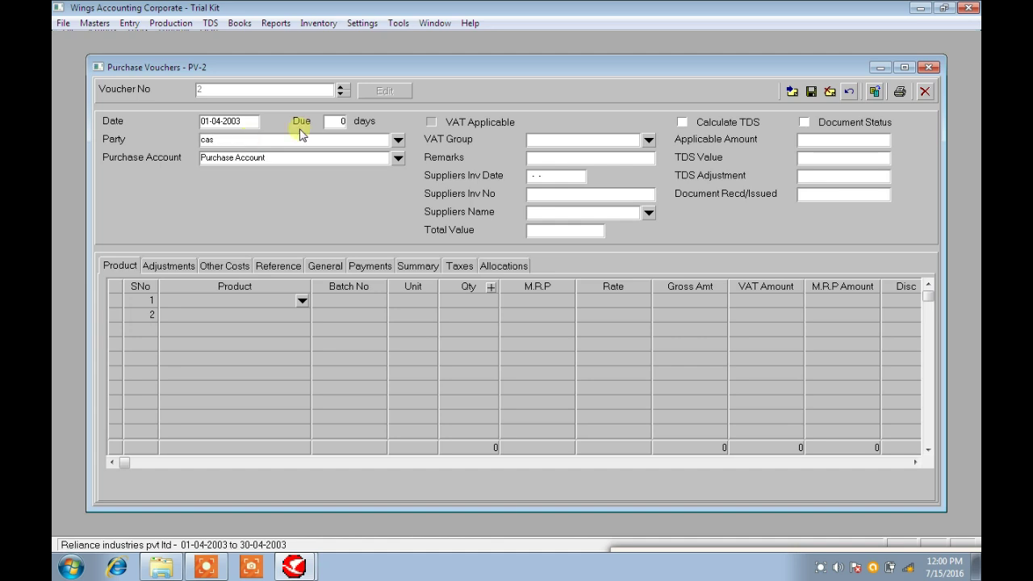
{"action": "key", "text": "Return"}
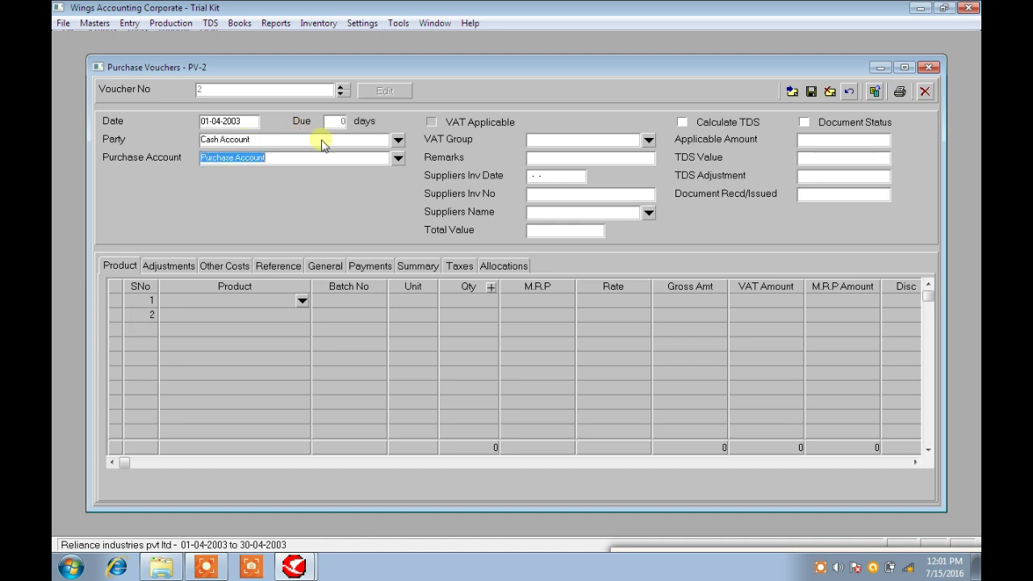
- Fill the first product row of voucher 2 with hp printers, a quantity of 12 and a rate of 1230
{"action": "left_click", "coordinate": [295, 302]}
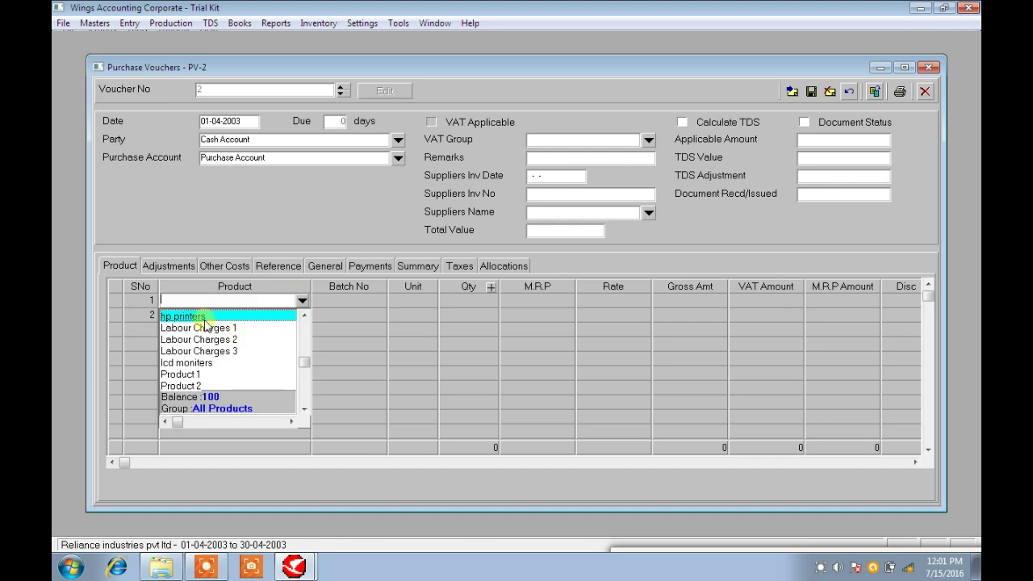
{"action": "left_click", "coordinate": [205, 321]}
{"action": "left_click", "coordinate": [458, 303]}
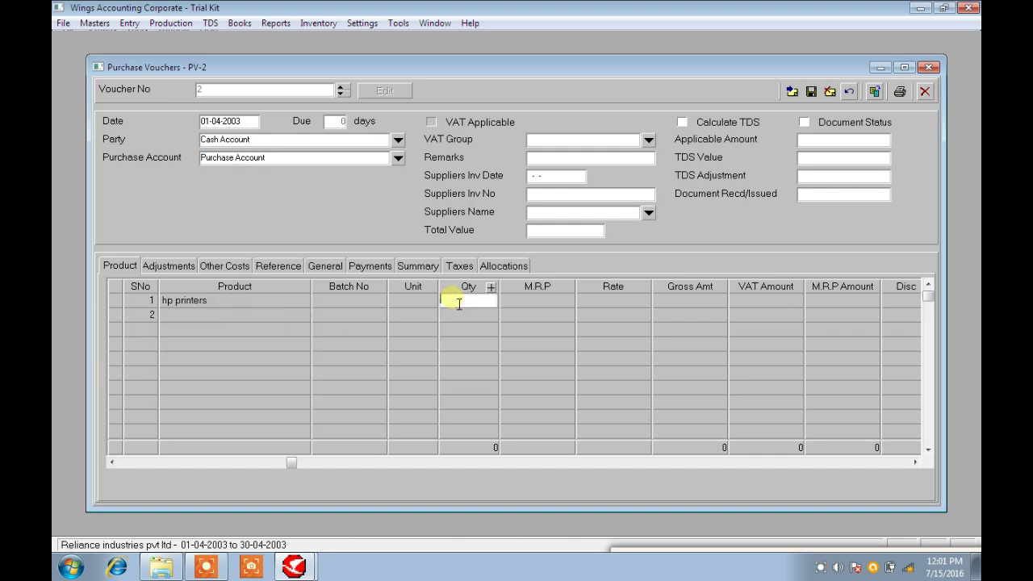
{"action": "type", "text": "12"}
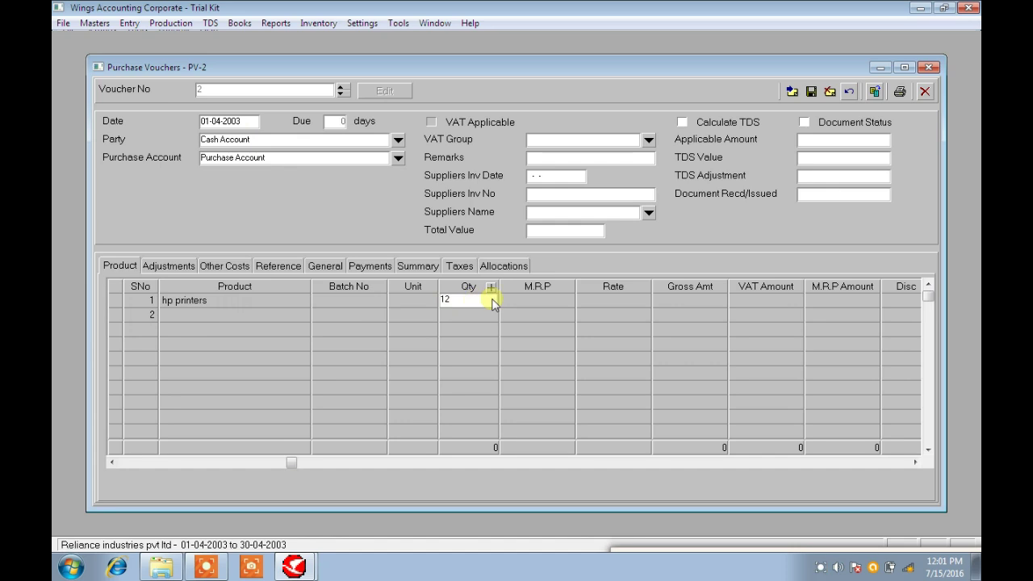
{"action": "key", "text": "Return"}
{"action": "left_click", "coordinate": [612, 301]}
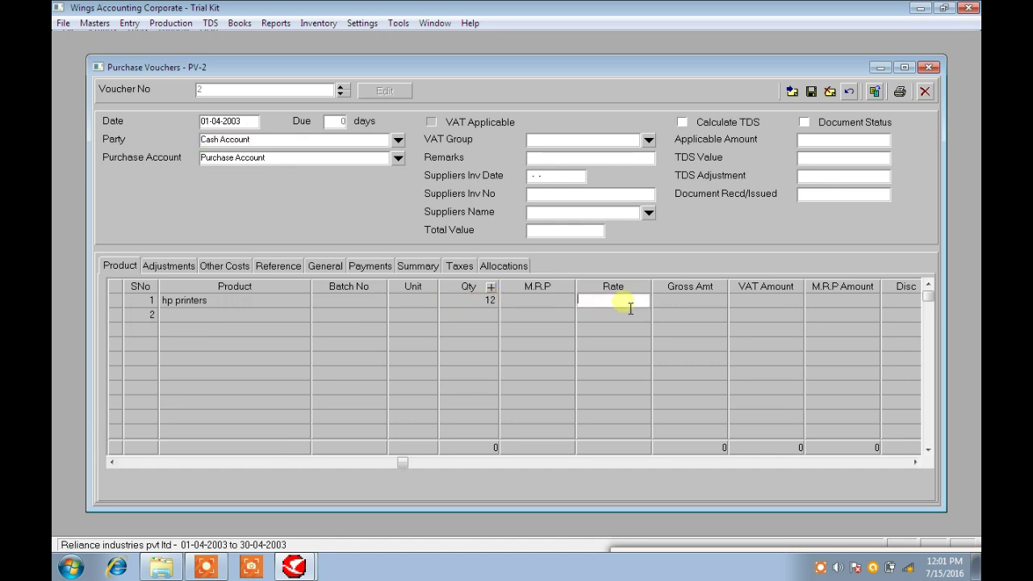
{"action": "type", "text": "1230"}
{"action": "key", "text": "Return"}
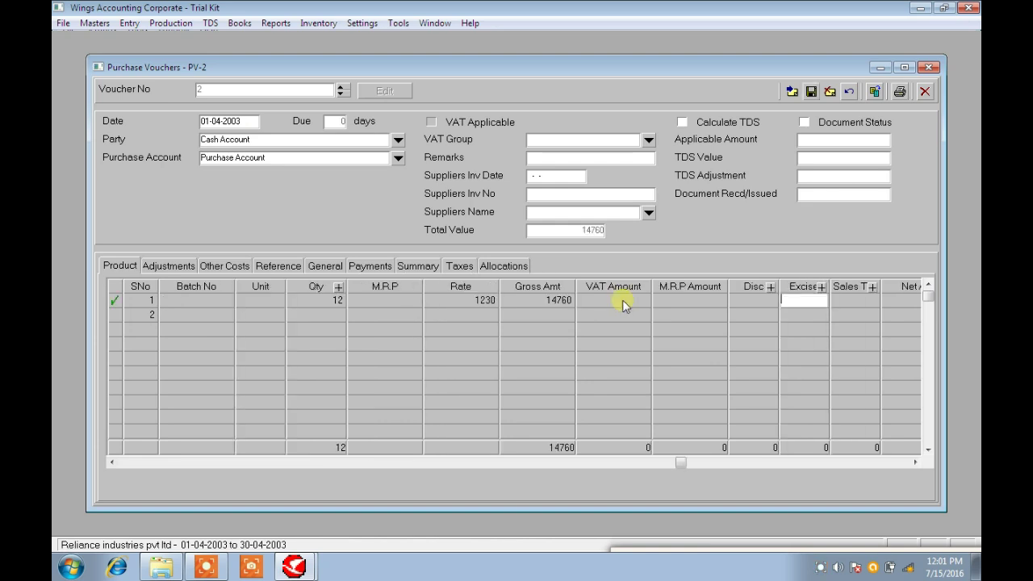
{"action": "key", "text": "Return"}
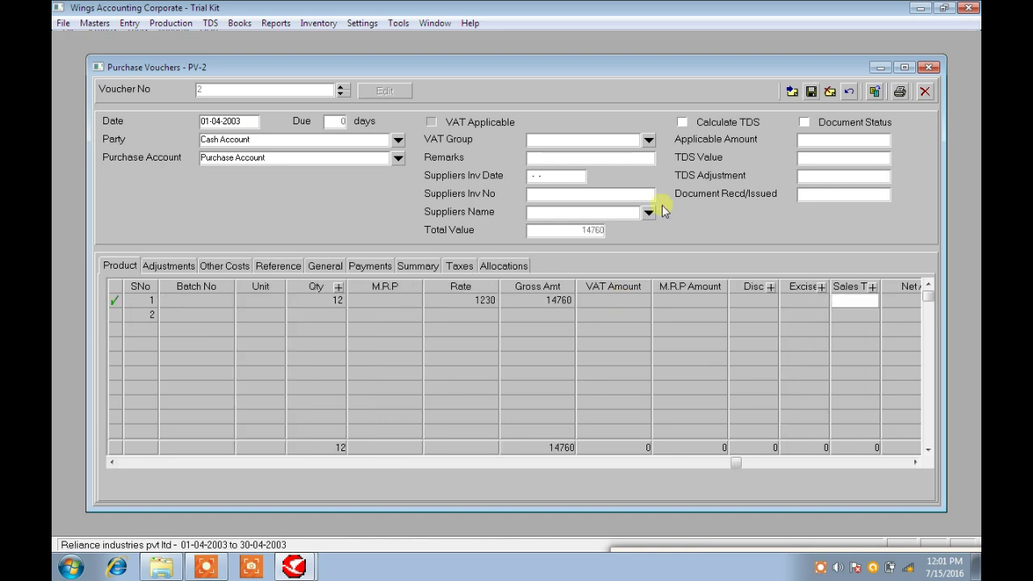
- Save the cash purchase voucher and close the purchase vouchers form
{"action": "left_click", "coordinate": [811, 91]}
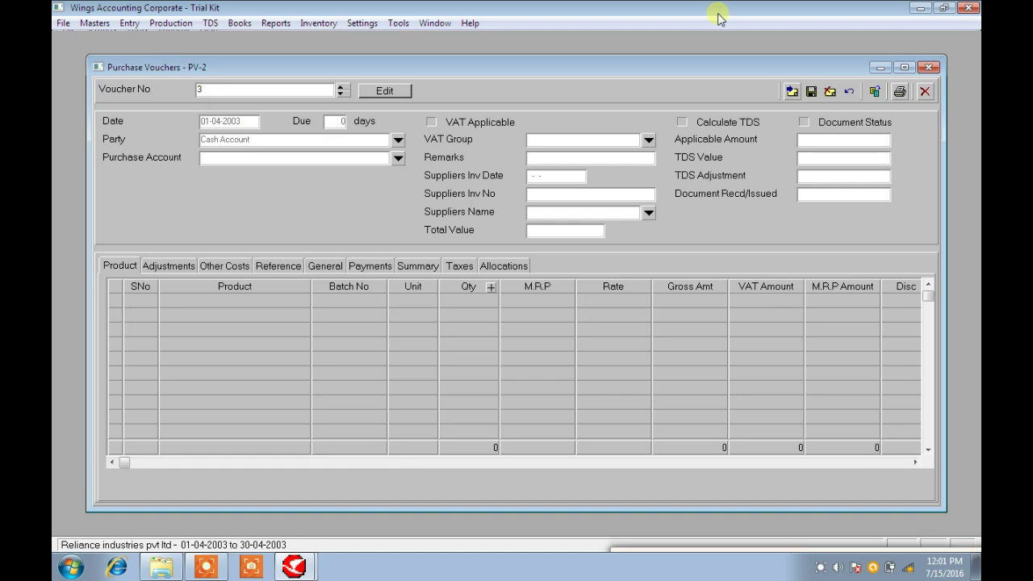
{"action": "left_click", "coordinate": [928, 67]}
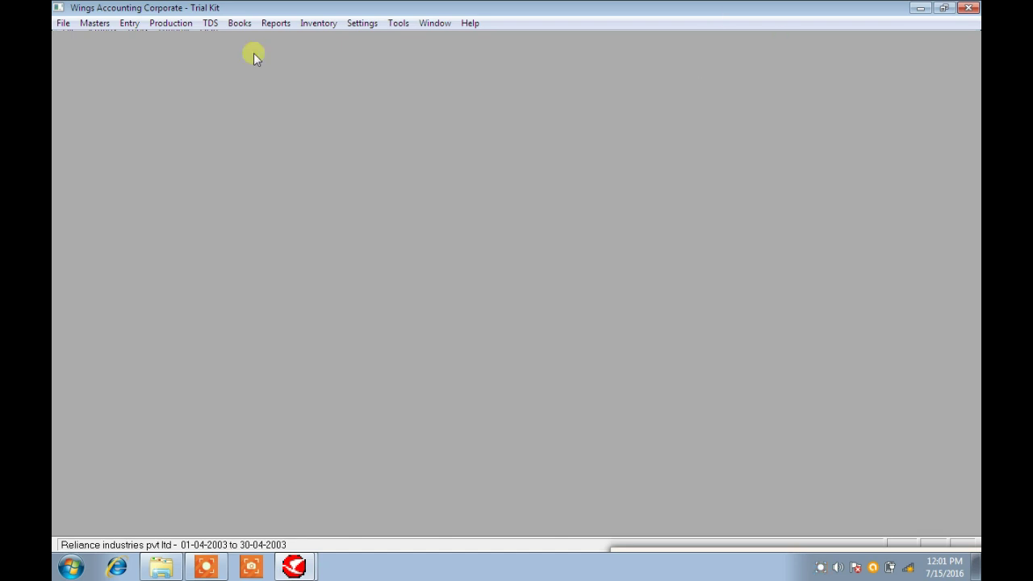